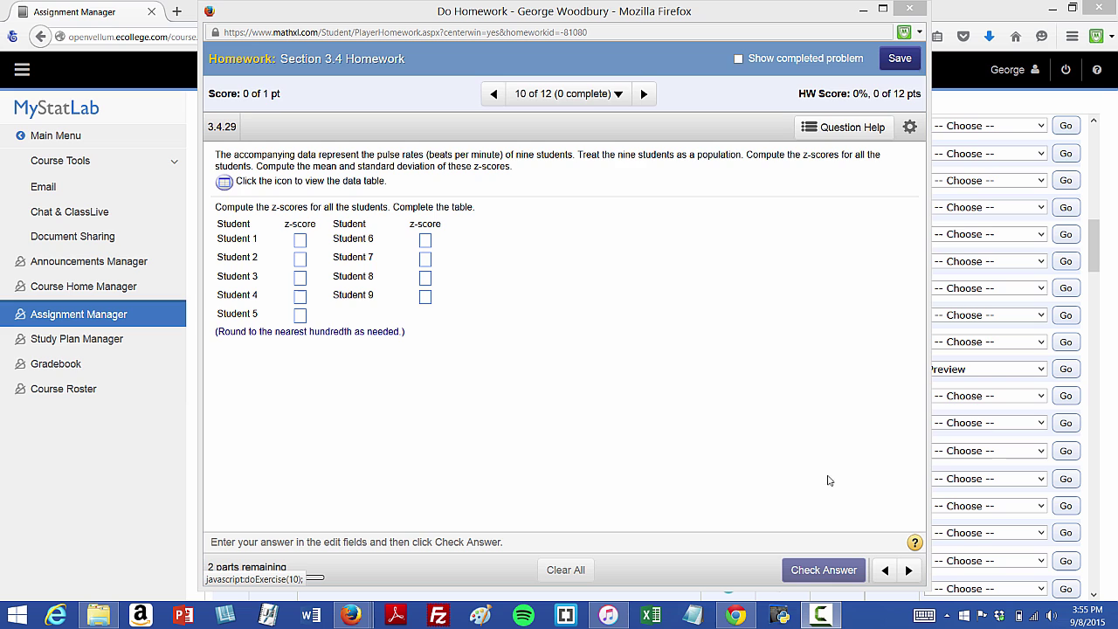
Send problem 3.4.29's Pulse Rates table for the nine students to StatCrunch.
click(224, 184)
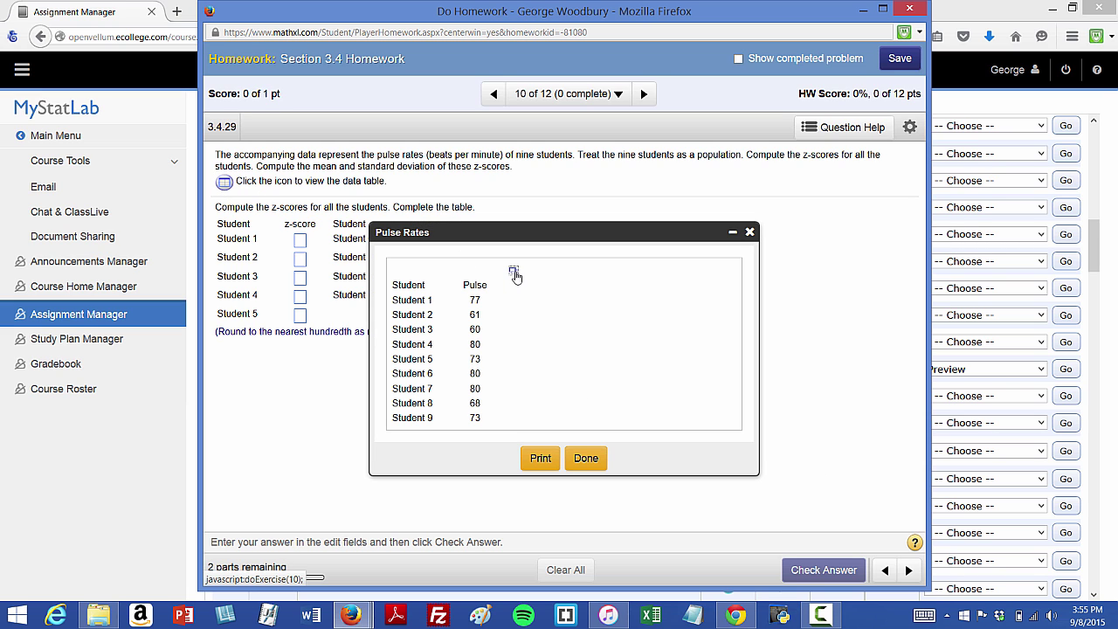
click(513, 273)
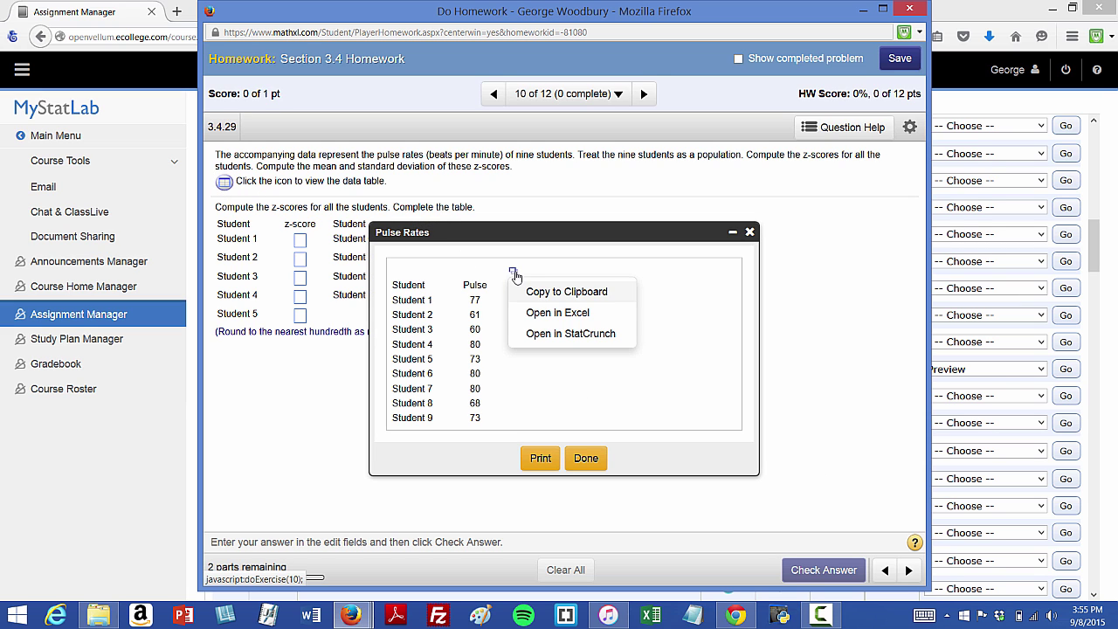
click(553, 335)
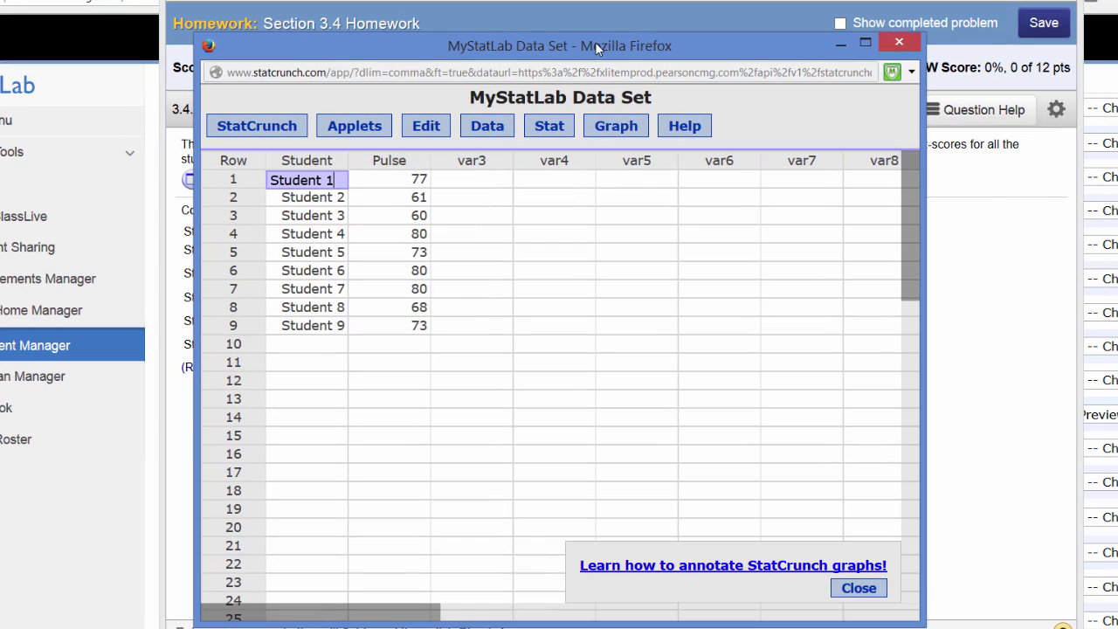
Start Stat > Summary Stats > Columns and begin picking the mean and standard deviation.
click(550, 127)
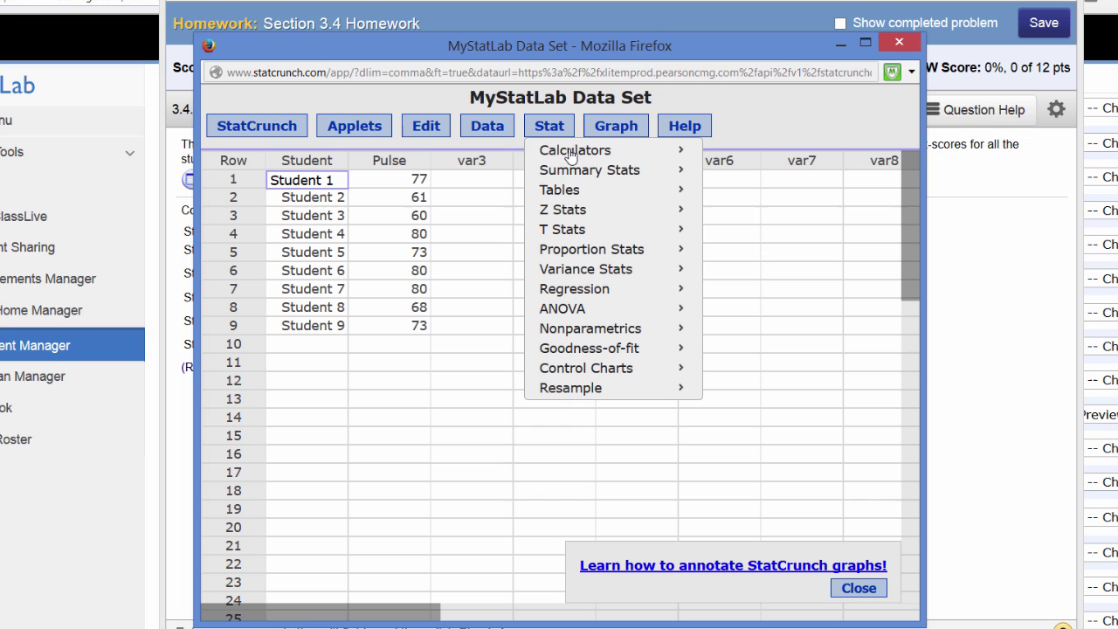
mouse_move(634, 178)
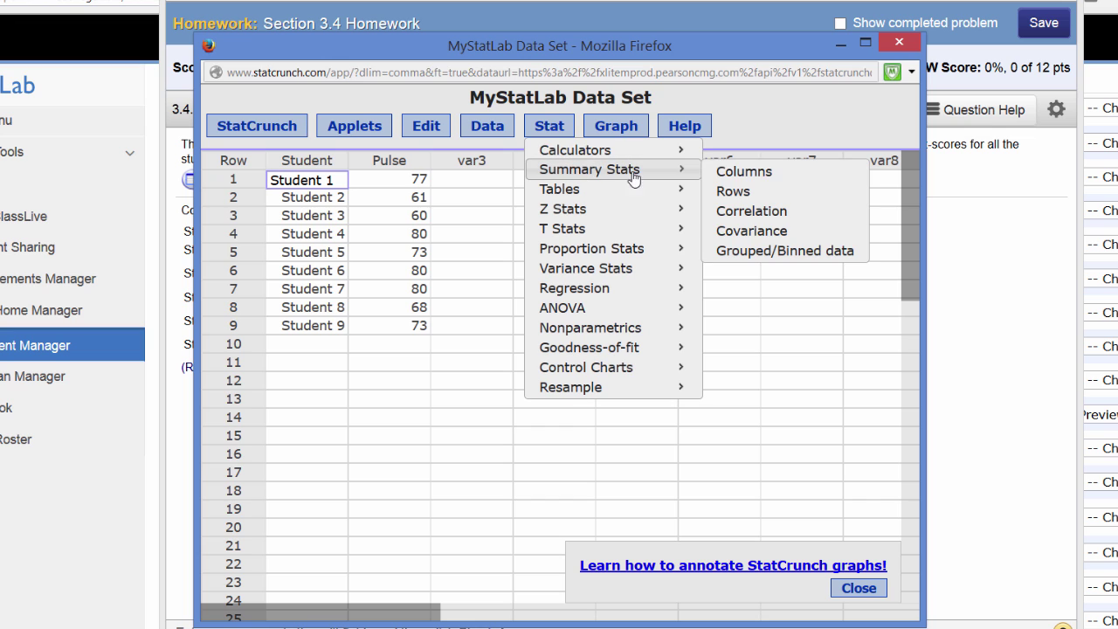
click(739, 173)
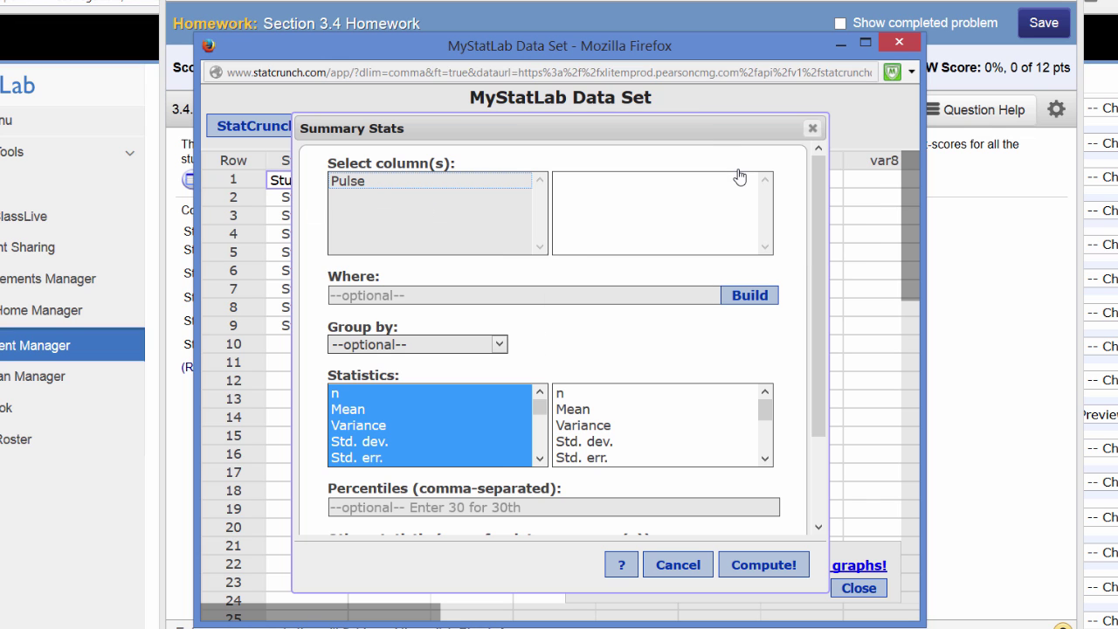
click(353, 411)
ctrl+click(368, 444)
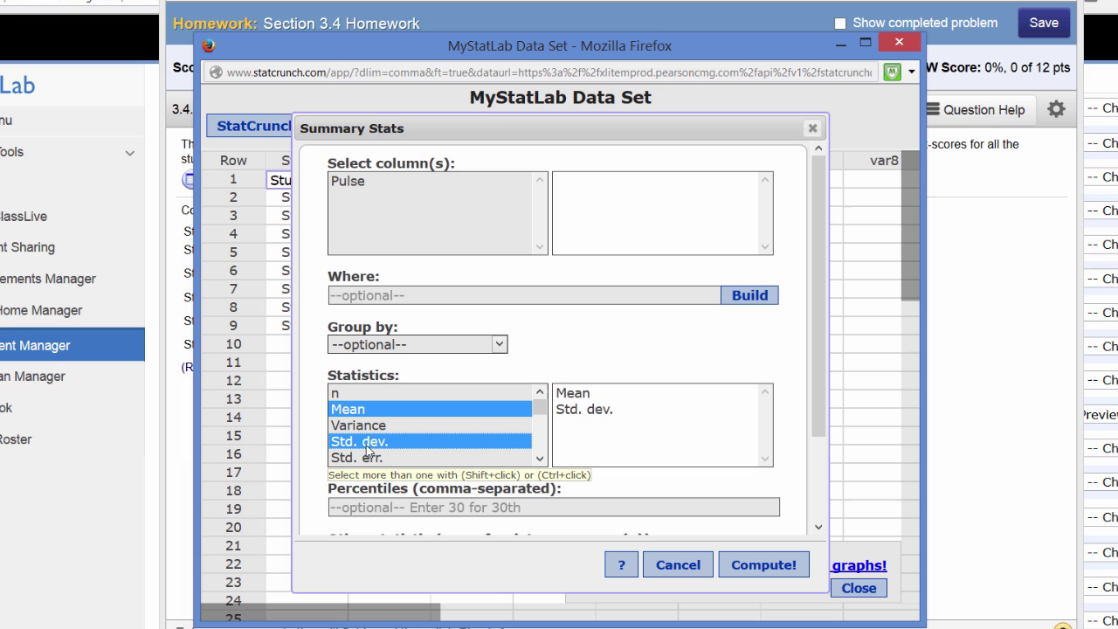
click(659, 19)
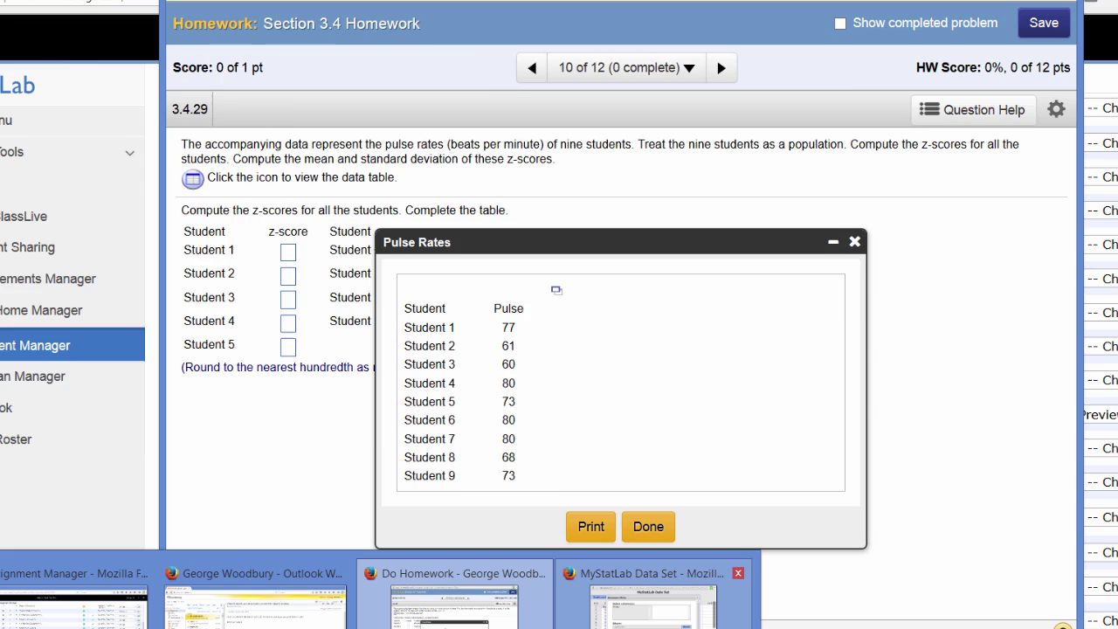
click(651, 594)
Set the chosen statistics to Mean and Unadj. std. dev.
click(398, 441)
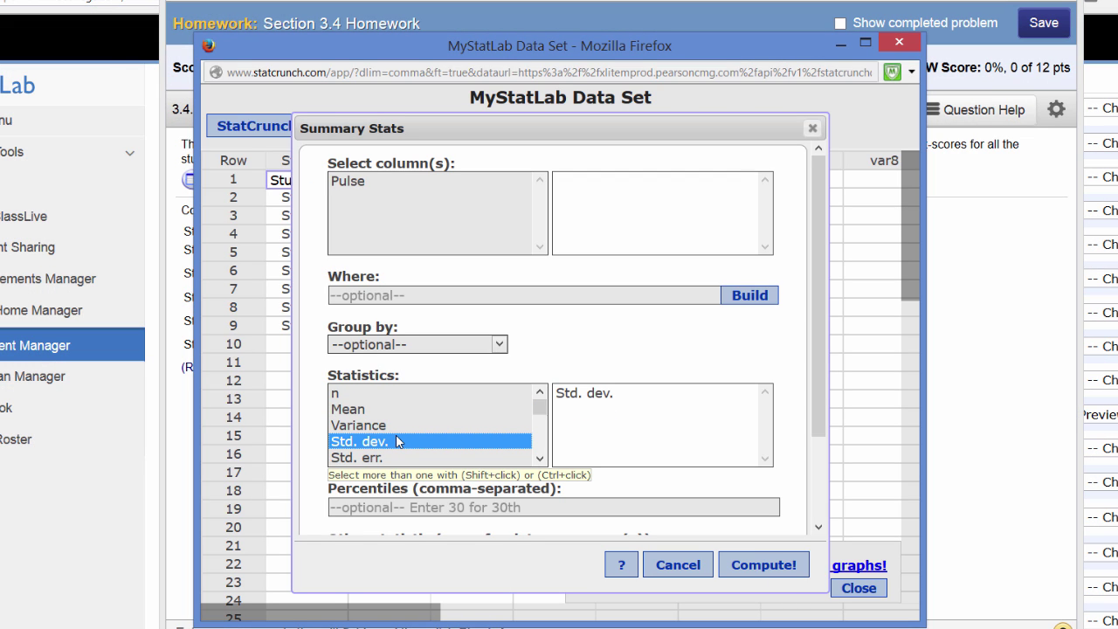
click(384, 415)
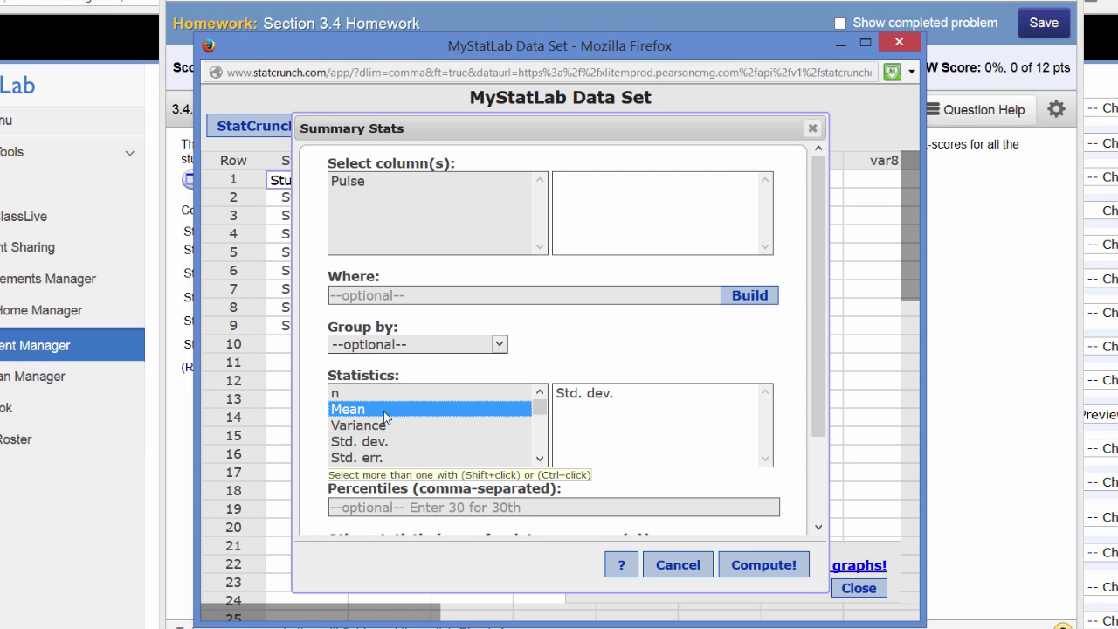
click(541, 458)
click(540, 458)
click(541, 458)
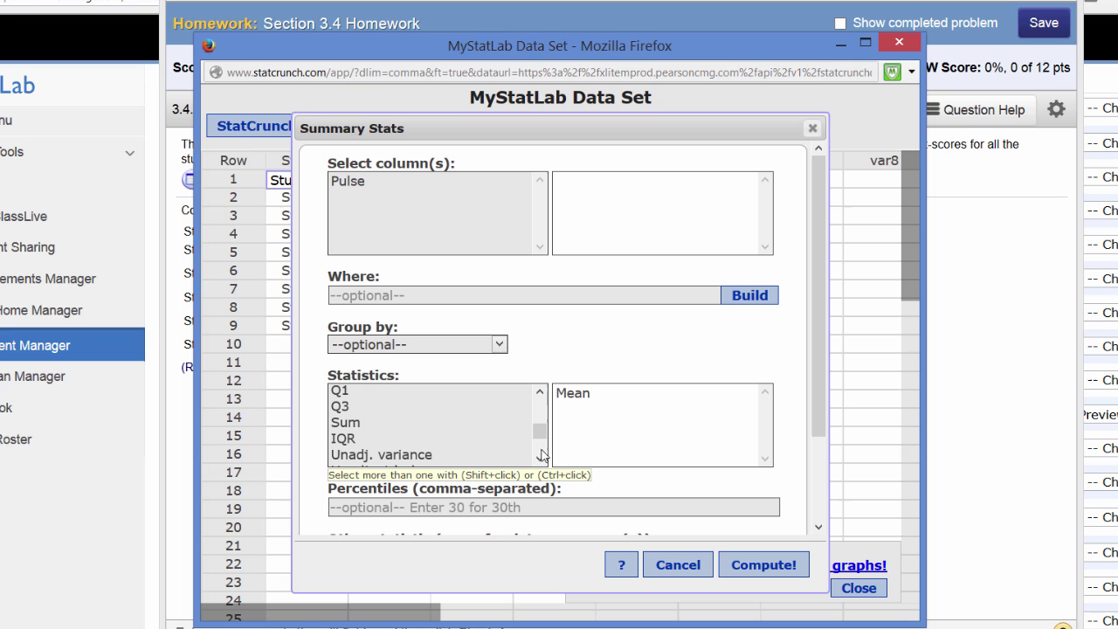
click(541, 458)
click(540, 458)
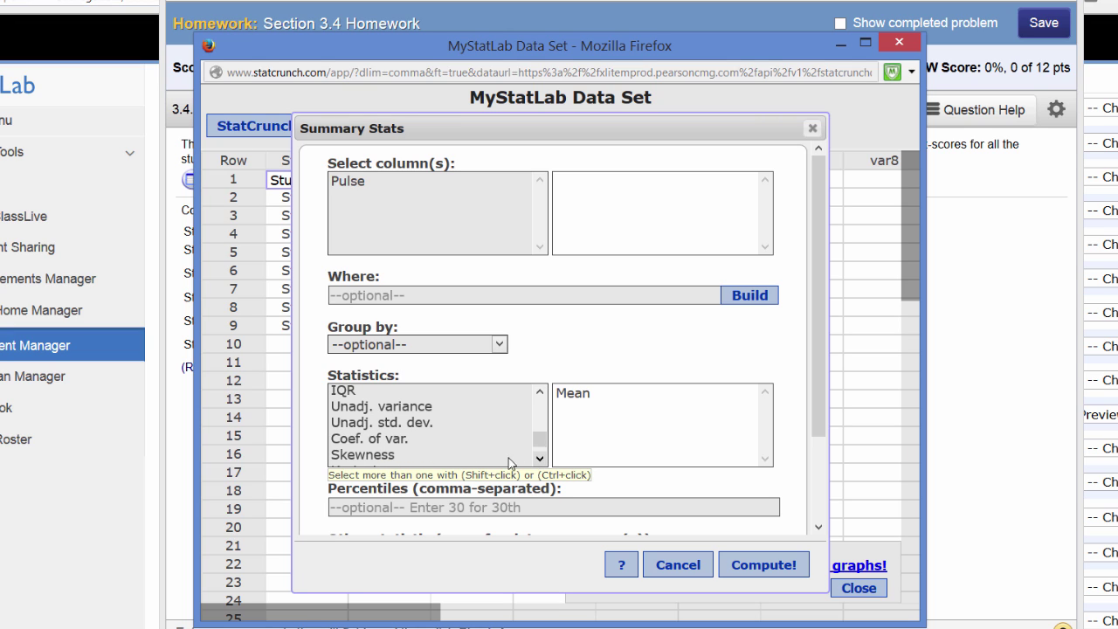
click(428, 423)
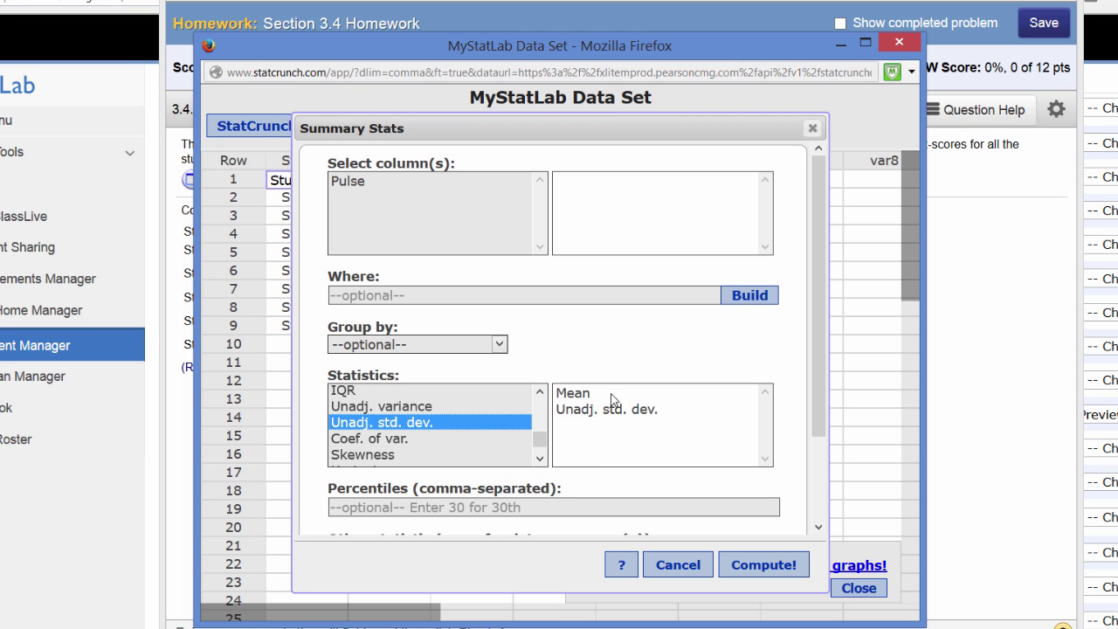
Select the Pulse column and compute: mean 72.444444, unadjusted std. dev. 7.4402974.
click(752, 566)
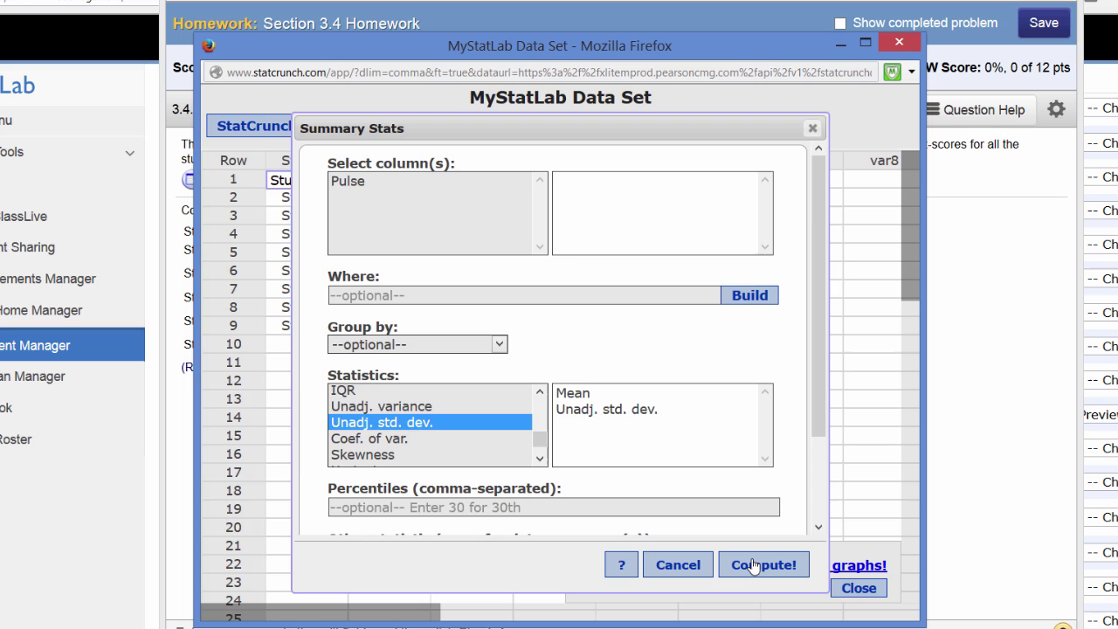
click(657, 323)
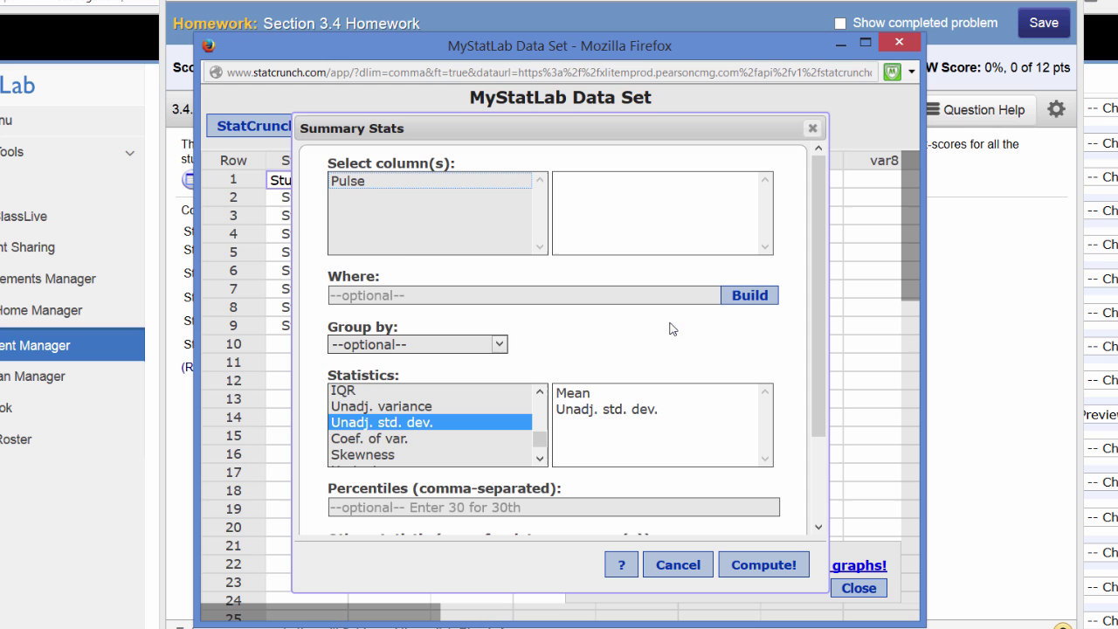
click(365, 182)
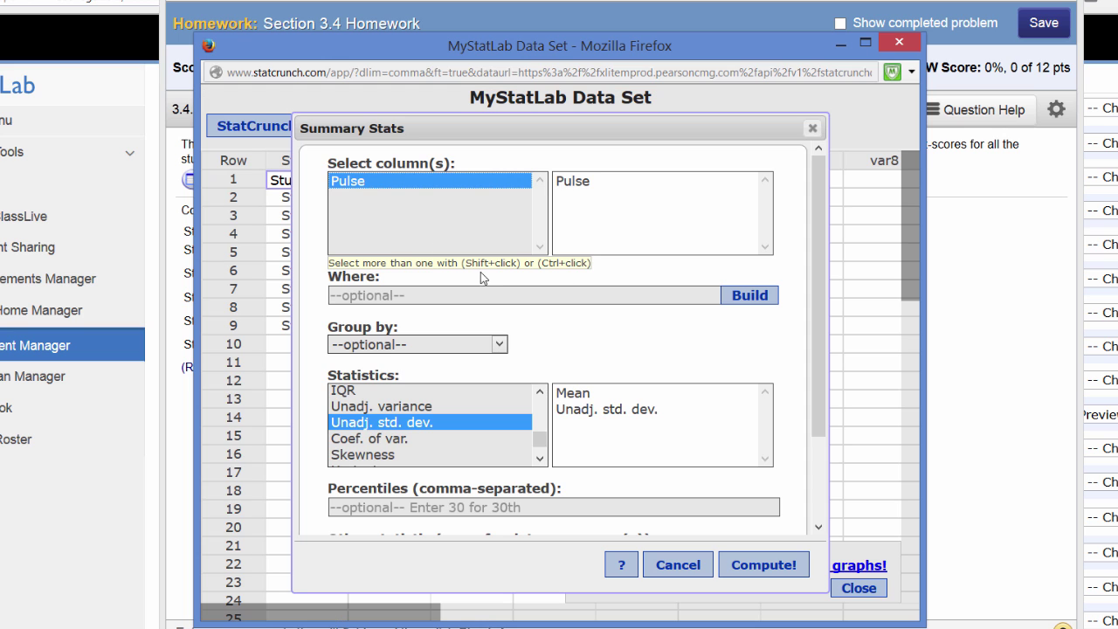
click(763, 565)
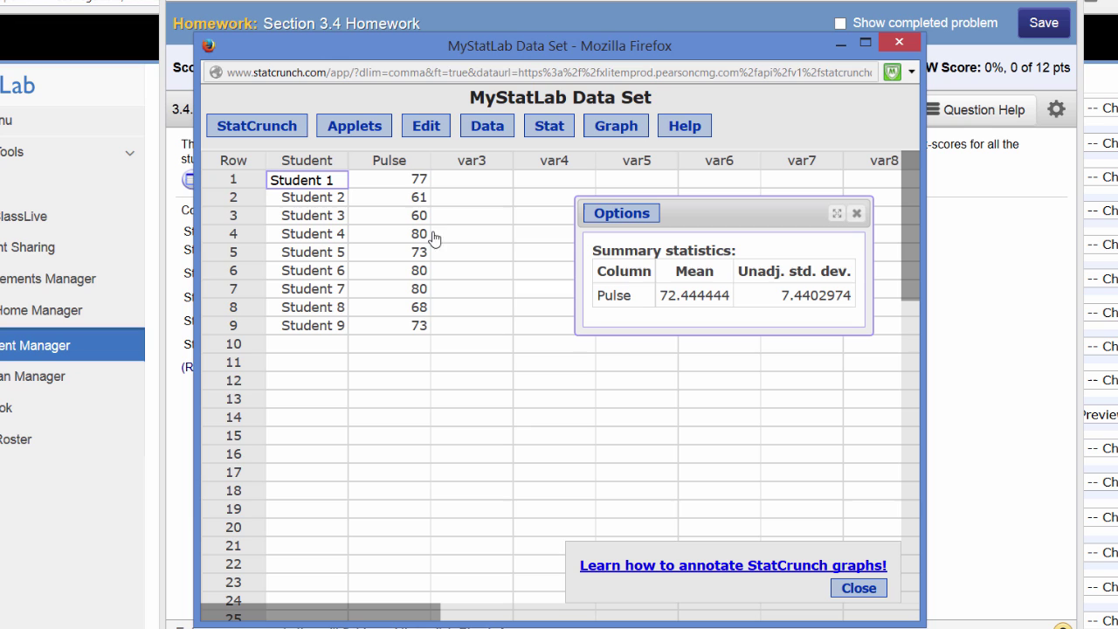
Bring up Data > Compute > Expression with an empty expression.
click(492, 125)
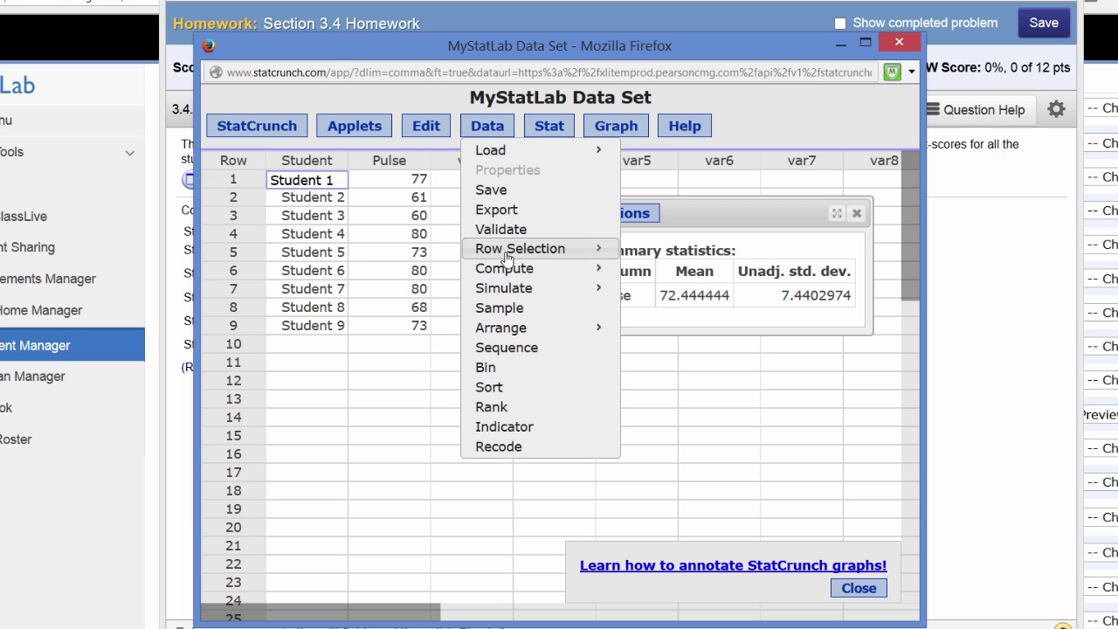
mouse_move(519, 271)
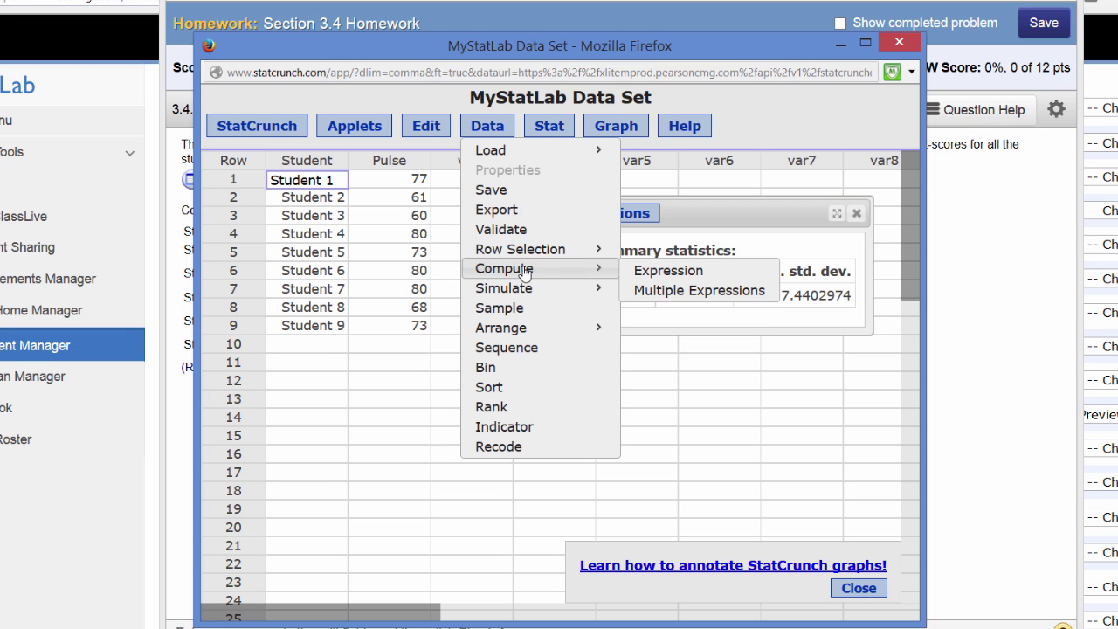
click(664, 276)
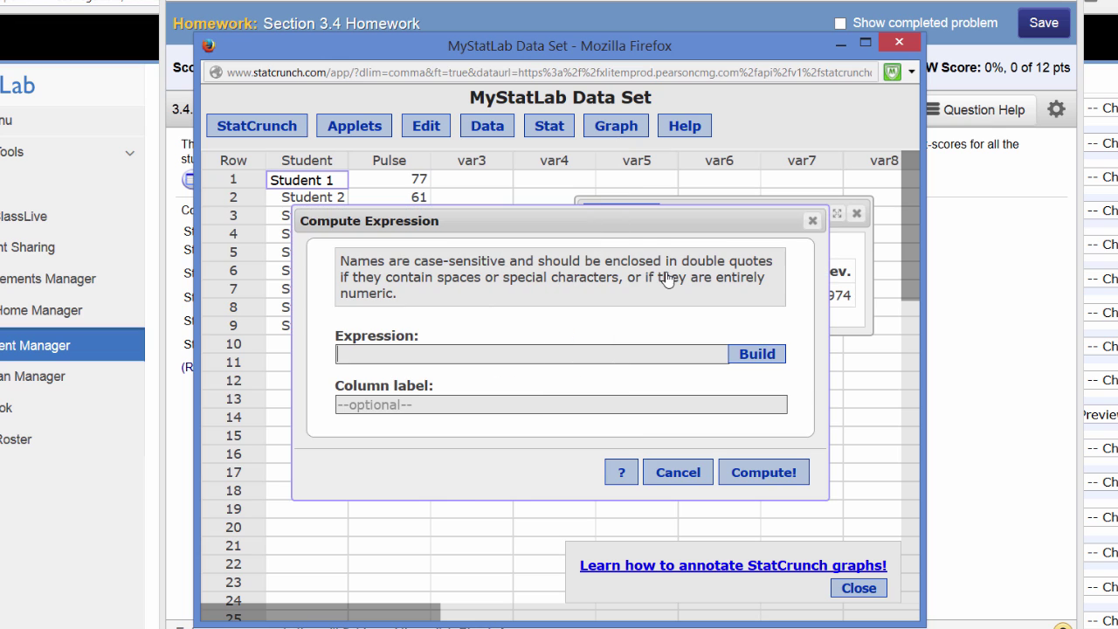
Build the expression (Pulse-72.4)/7.44 and compute it as a new z-score column.
click(758, 355)
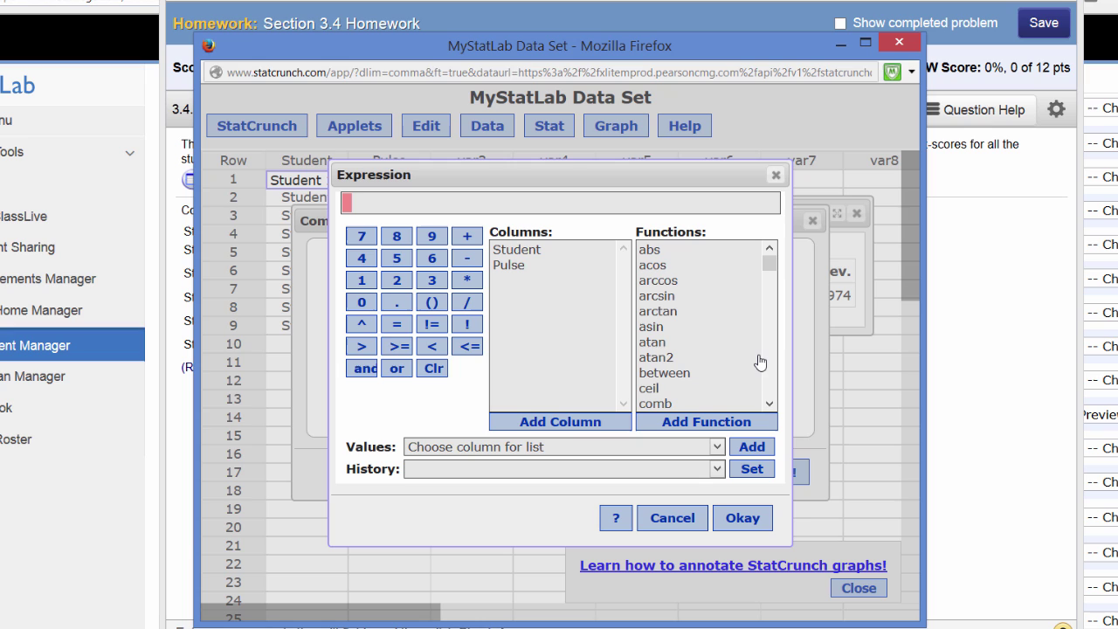
click(431, 303)
click(524, 266)
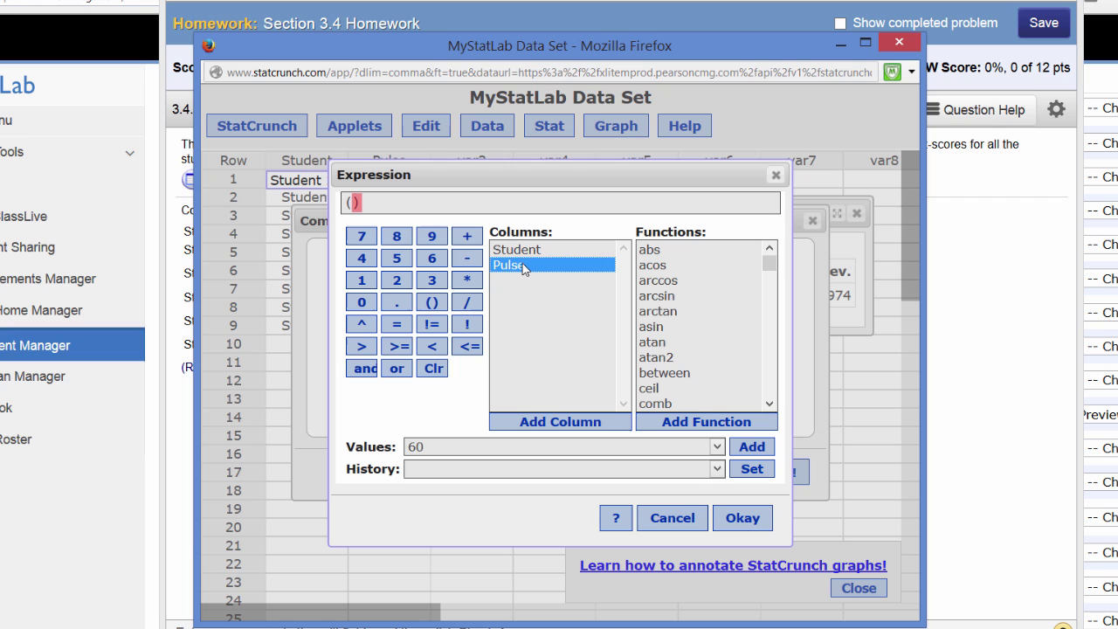
click(554, 428)
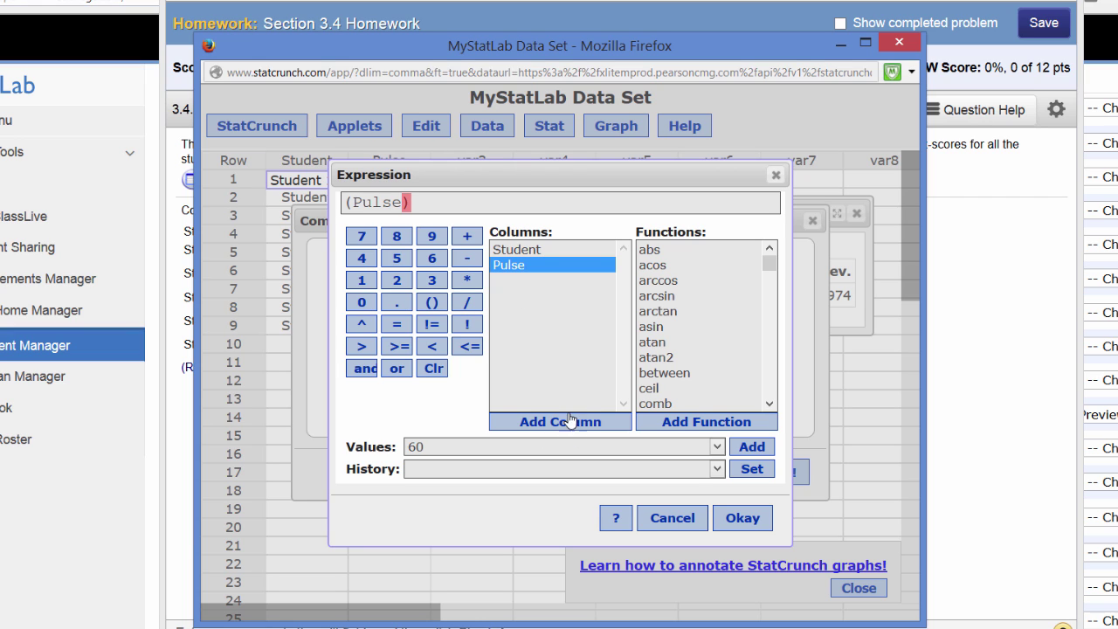
click(465, 257)
text(72.4)
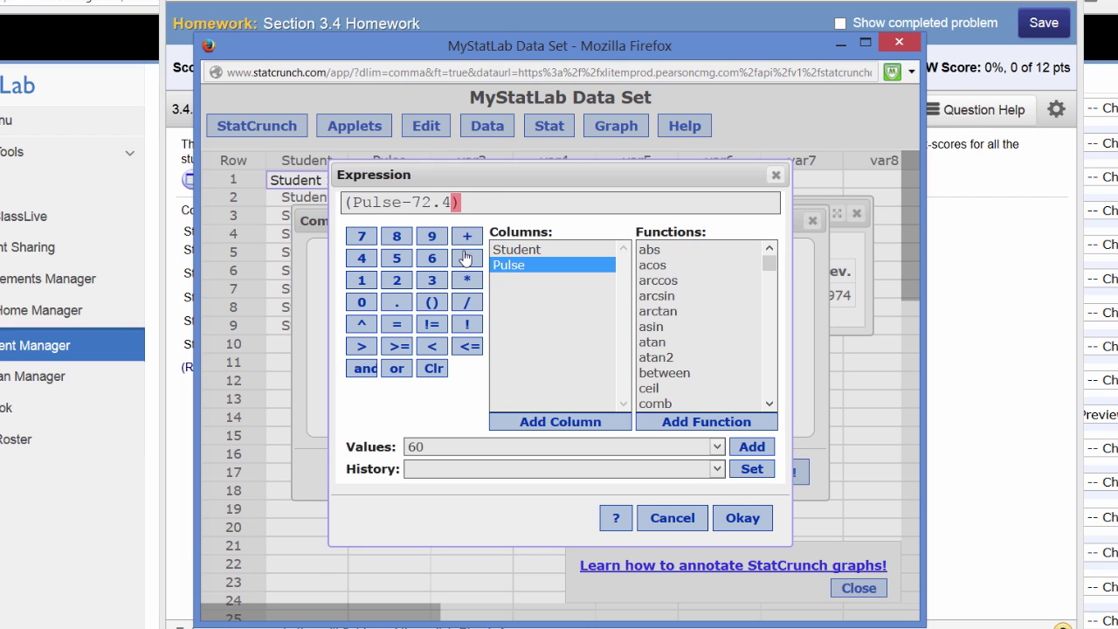
key(Right)
click(471, 308)
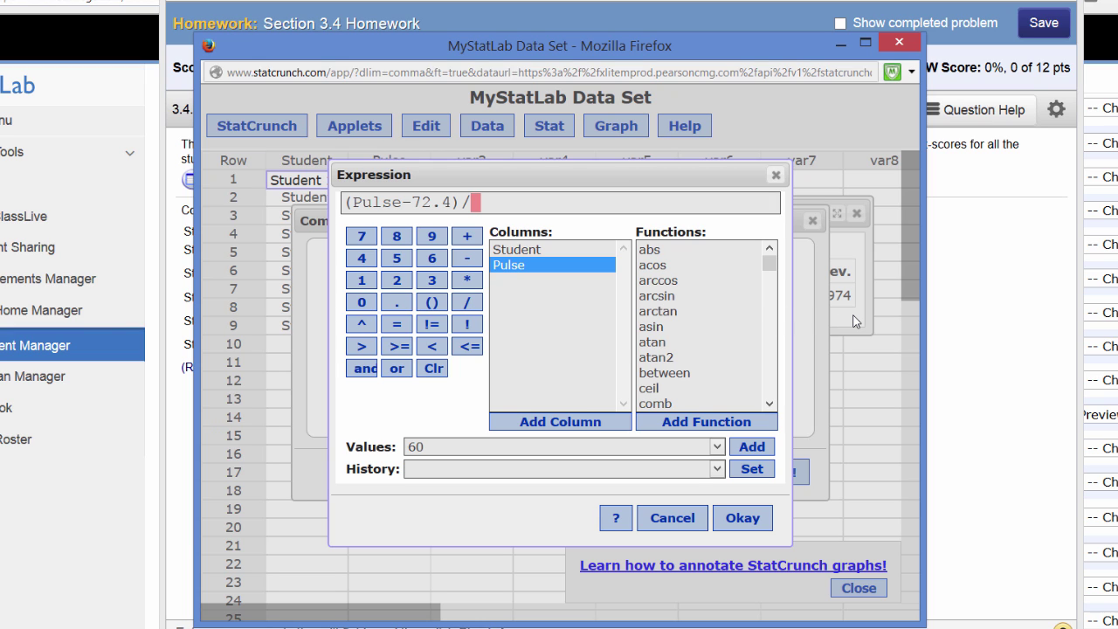
text(7.44)
click(734, 521)
click(774, 477)
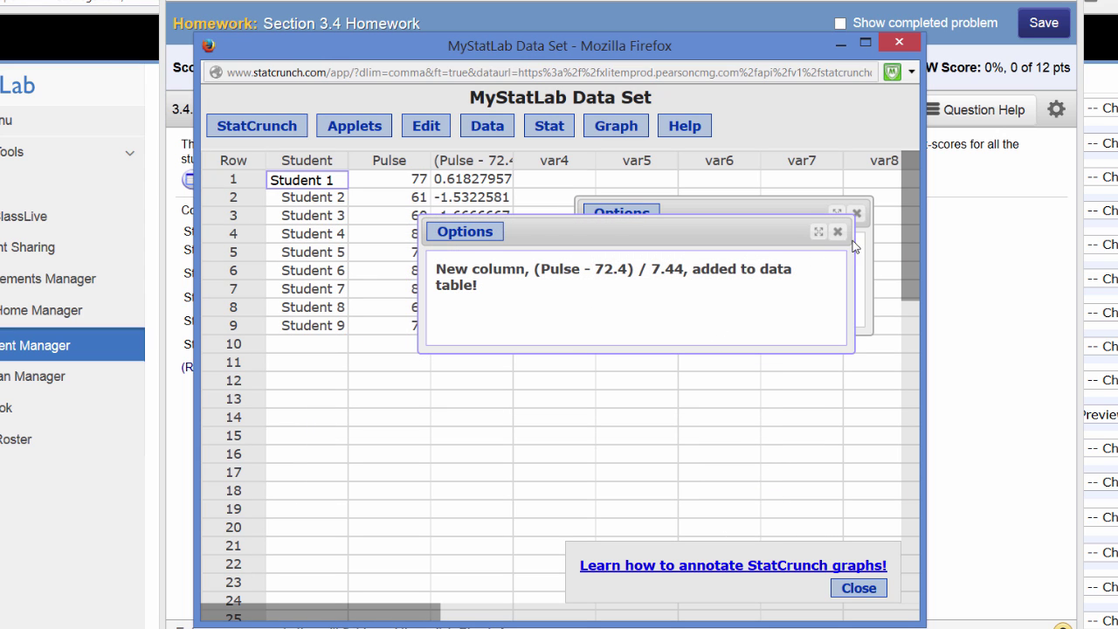
Close both Options boxes and shift the StatCrunch window right to reveal the homework.
click(838, 233)
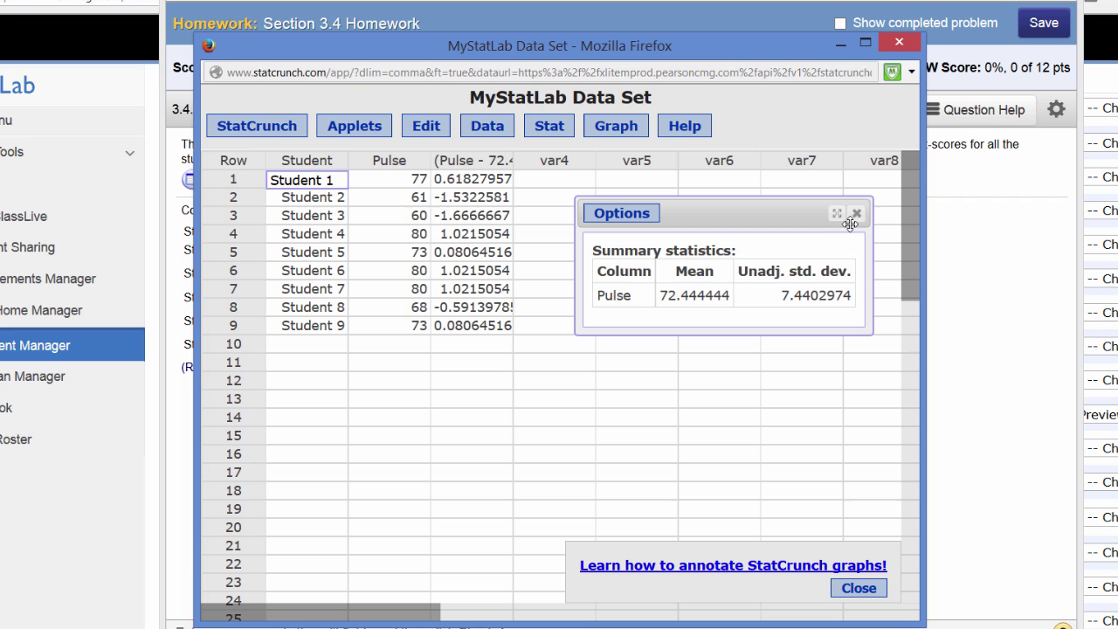
click(857, 215)
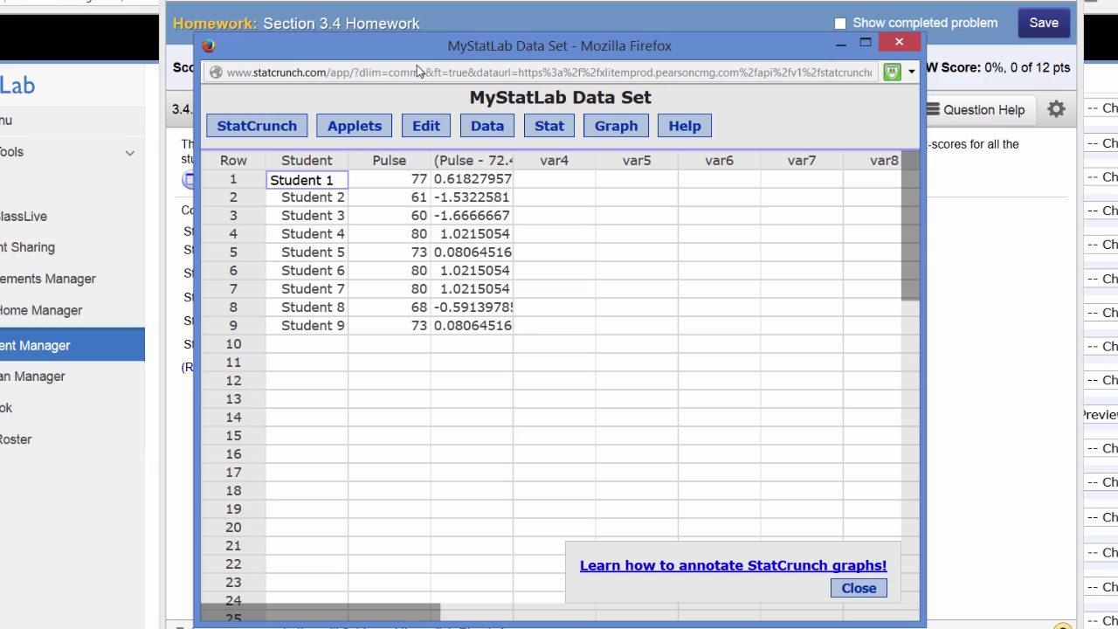
drag(451, 54, 1029, 77)
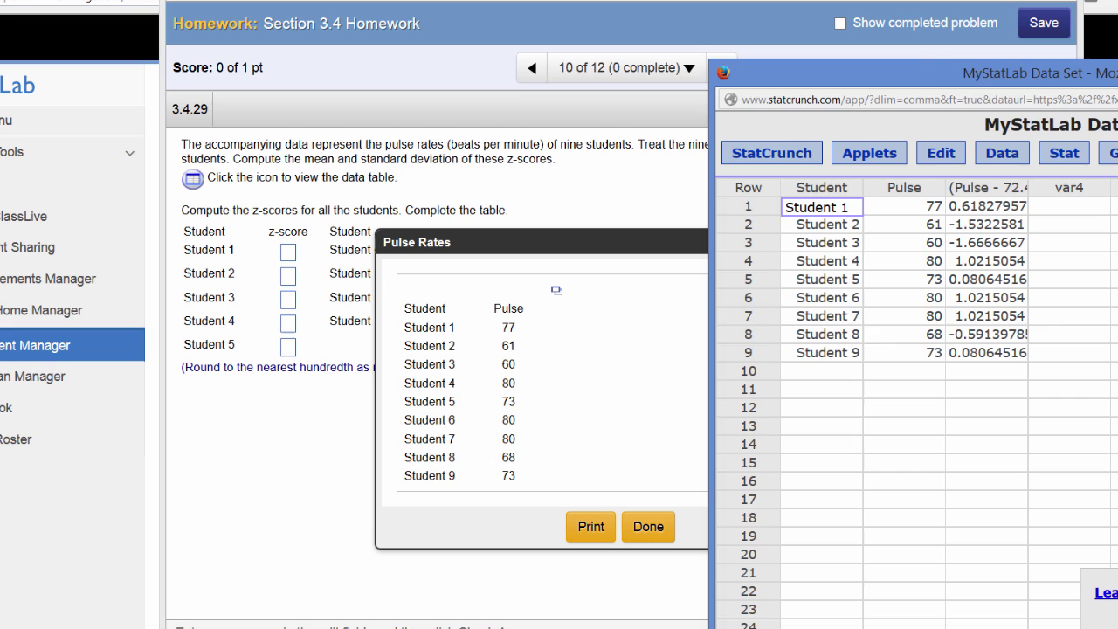
Arrange the homework window and enter Students 1-3 z-scores: 0.62, -1.53, -1.67.
click(706, 14)
drag(620, 9, 491, 4)
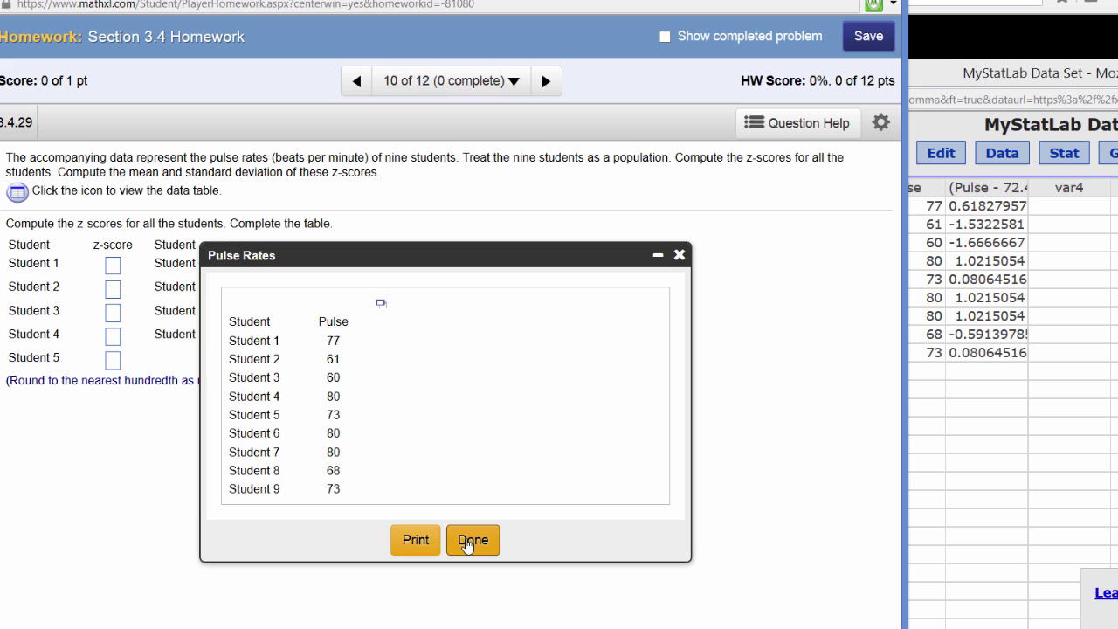
click(470, 540)
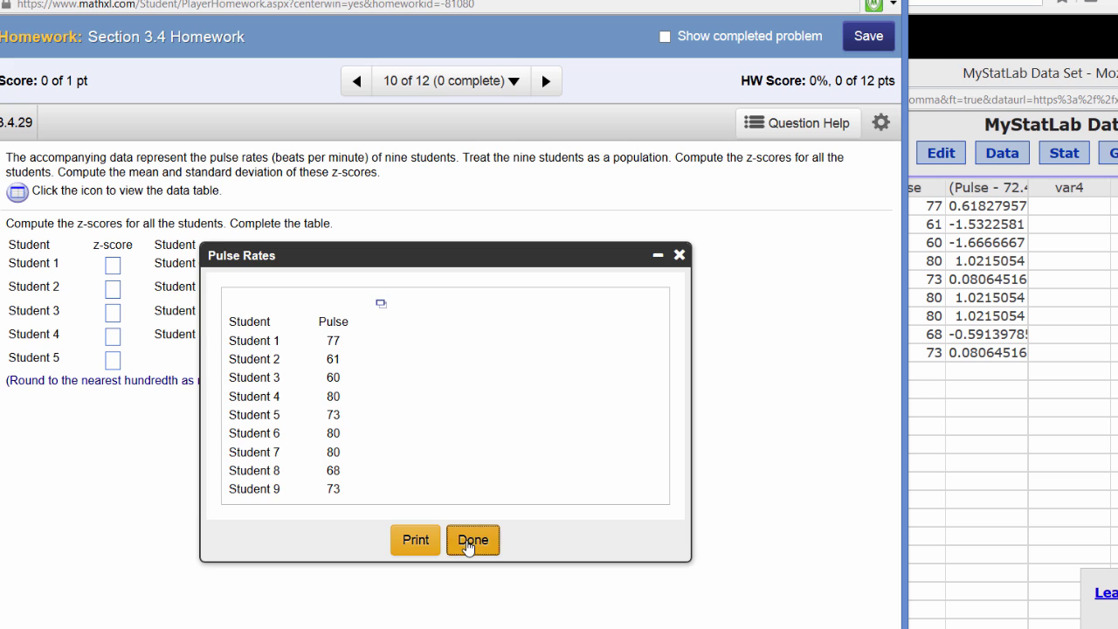
click(114, 265)
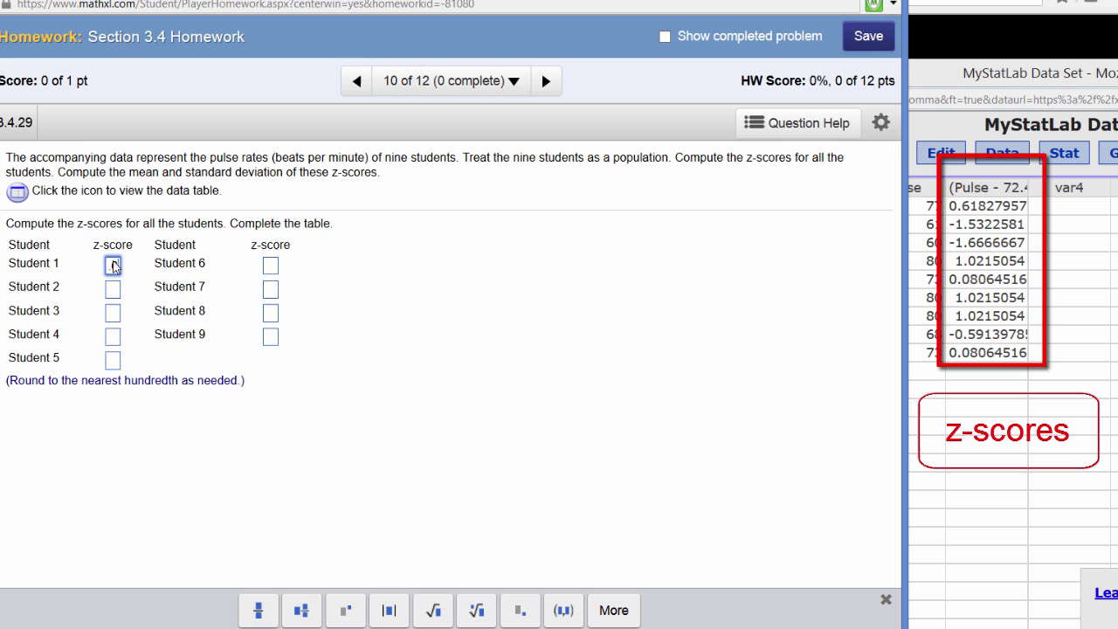
text(0.62)
key(Tab)
key(Tab)
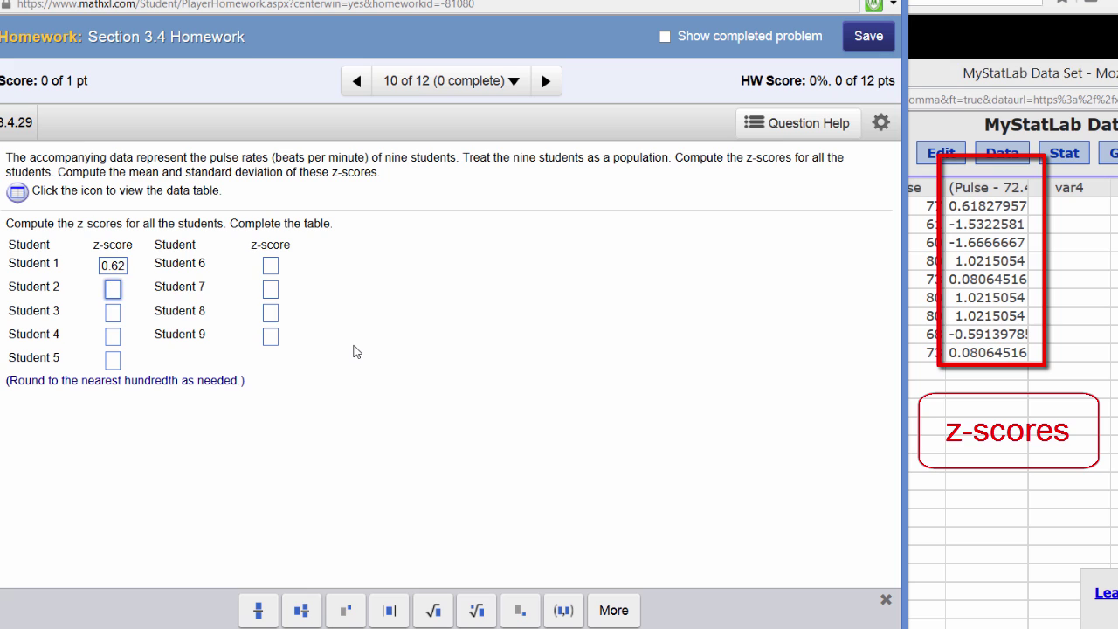
text(-1.53)
click(114, 315)
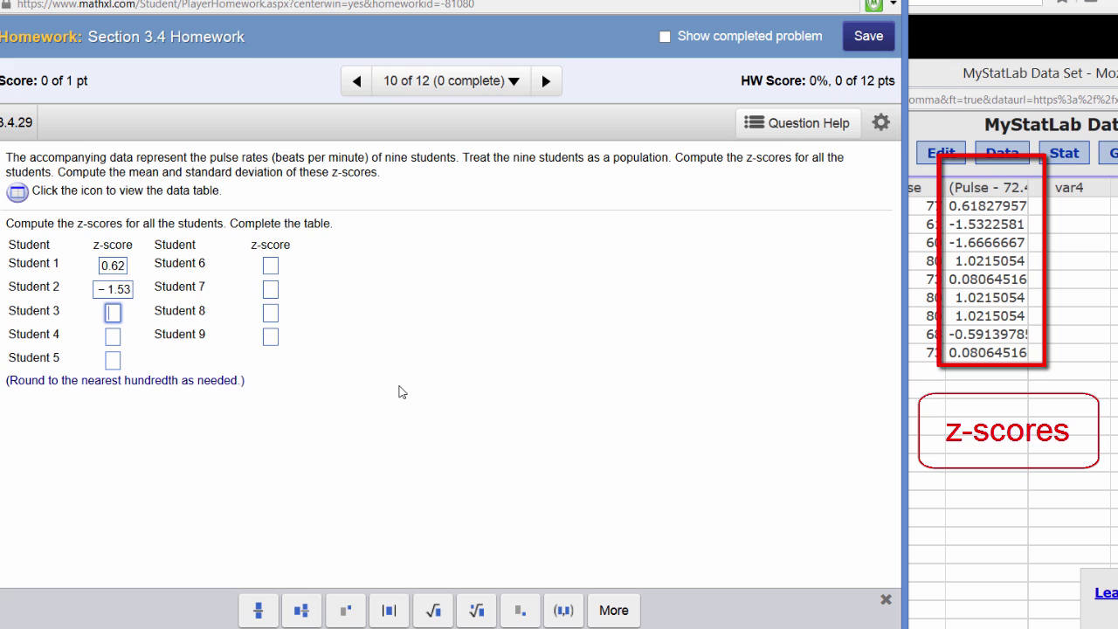
text(-1.67)
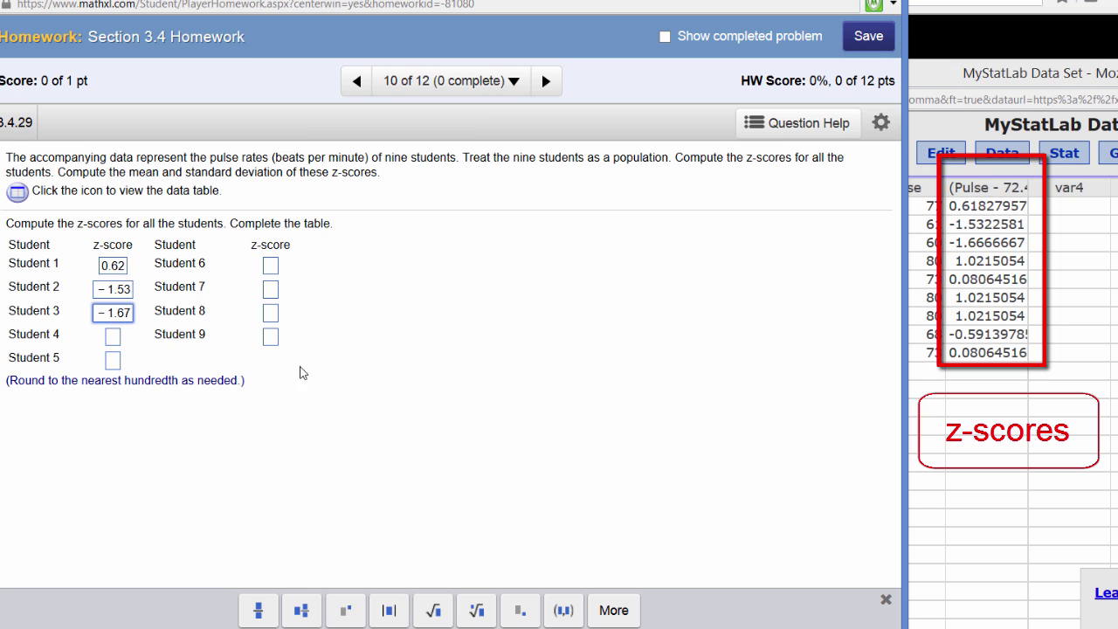
Enter Students 4-6 z-scores: 1.02, 0.08, 1.02.
click(115, 341)
text(1.02)
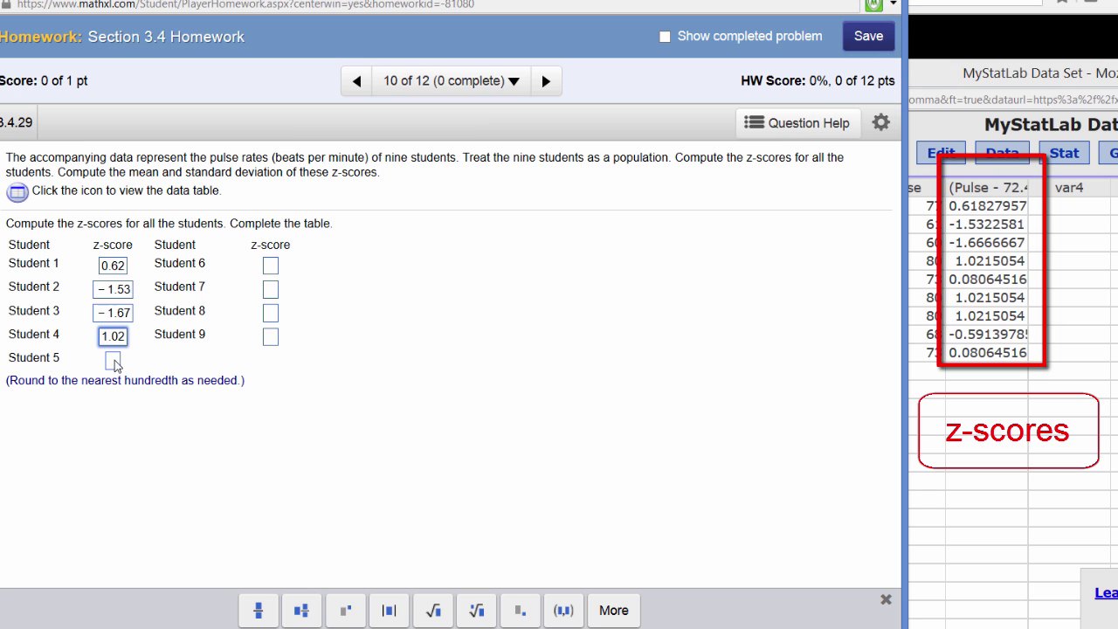
text(0.08)
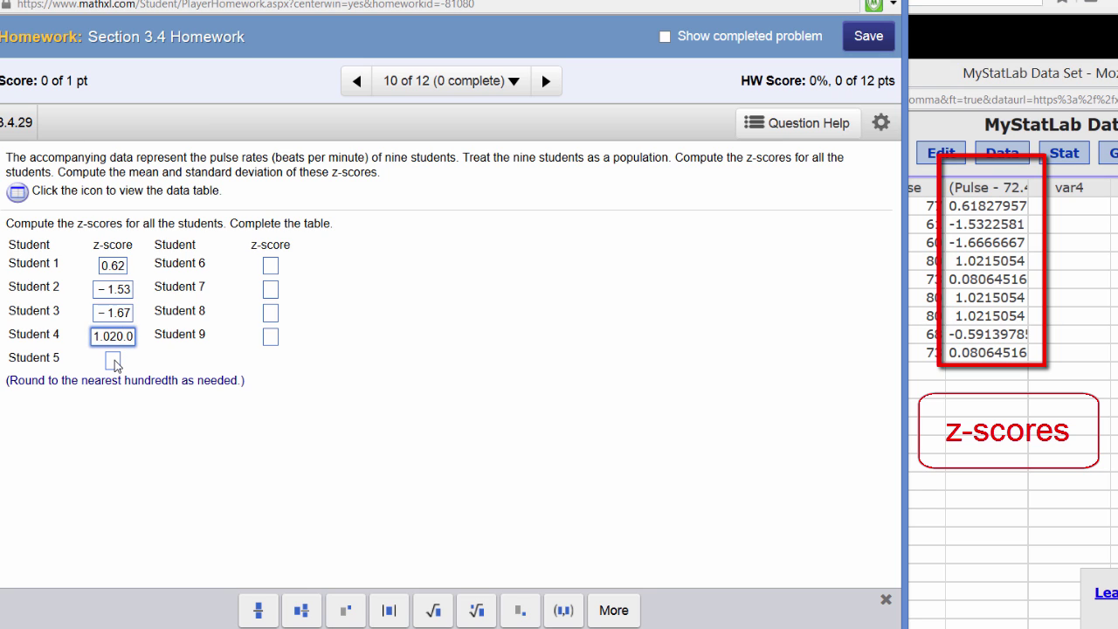
key(BackSpace)
key(BackSpace)
key(BackSpace)
key(BackSpace)
click(115, 361)
text(0)
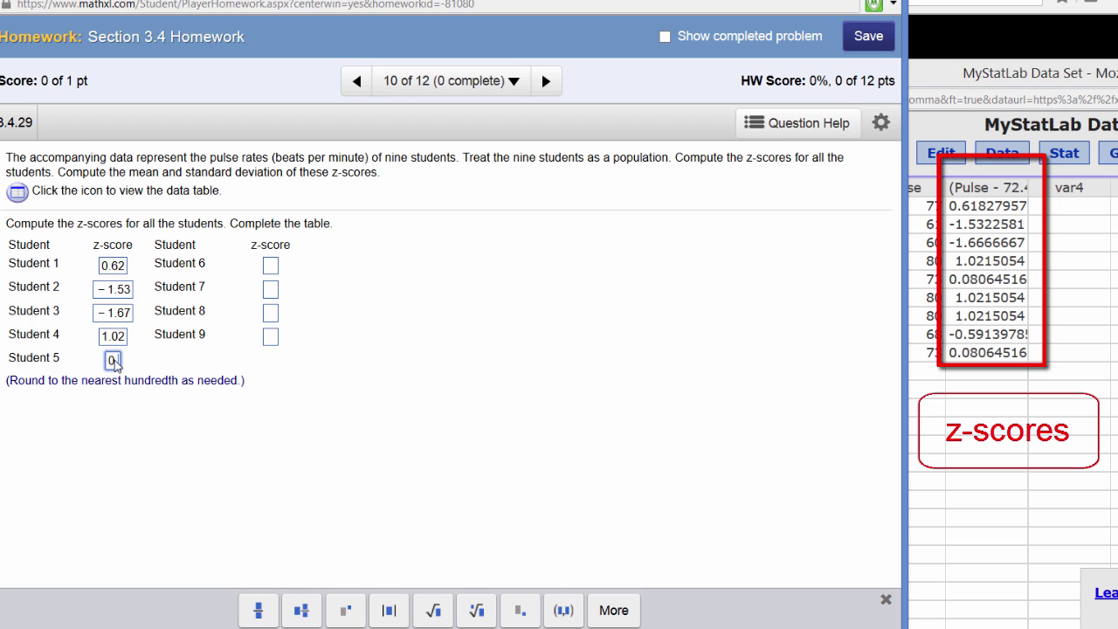
text(.08)
click(271, 268)
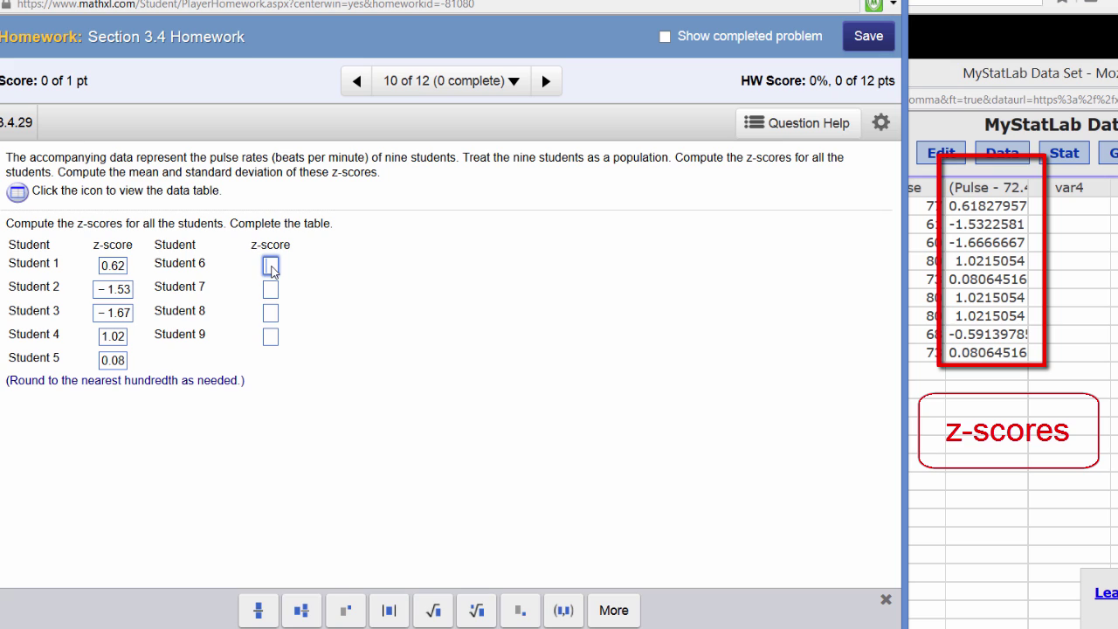
text(1.0215054)
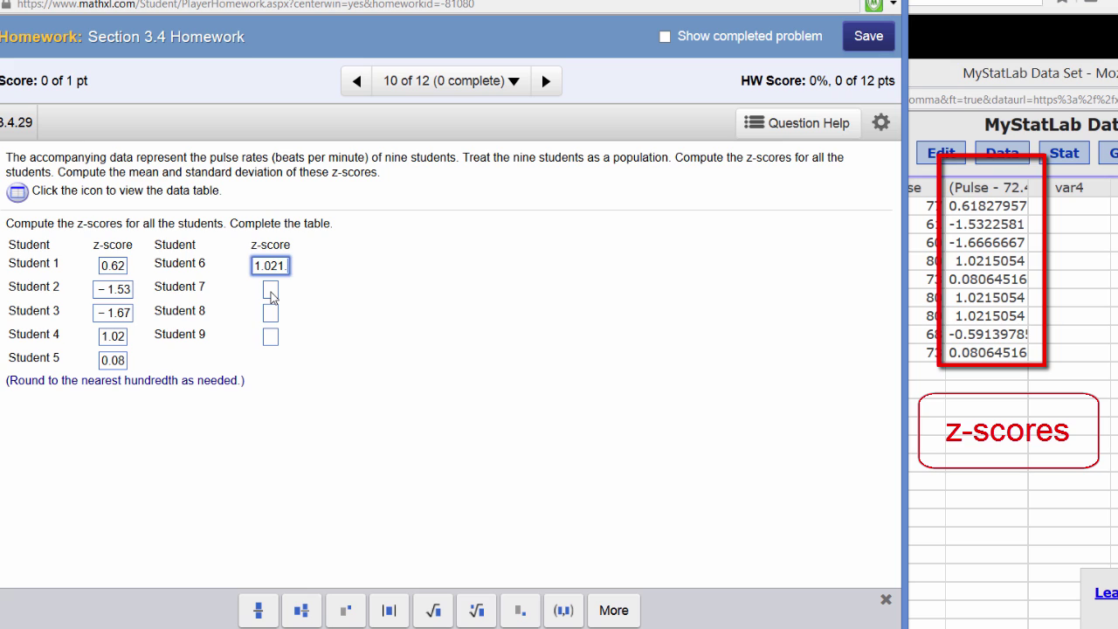
key(BackSpace)
key(BackSpace)
key(BackSpace)
key(BackSpace)
key(BackSpace)
Enter Students 7-9 z-scores: 1.02, -0.59, 0.08.
click(271, 293)
text(1.02)
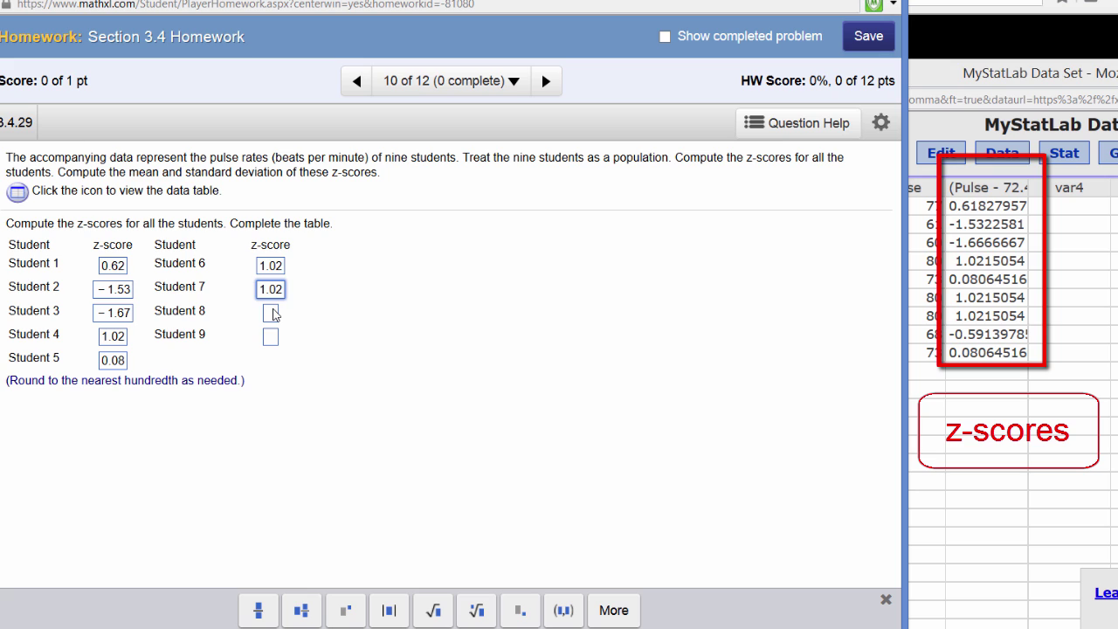
click(271, 313)
text(-)
text(0.59)
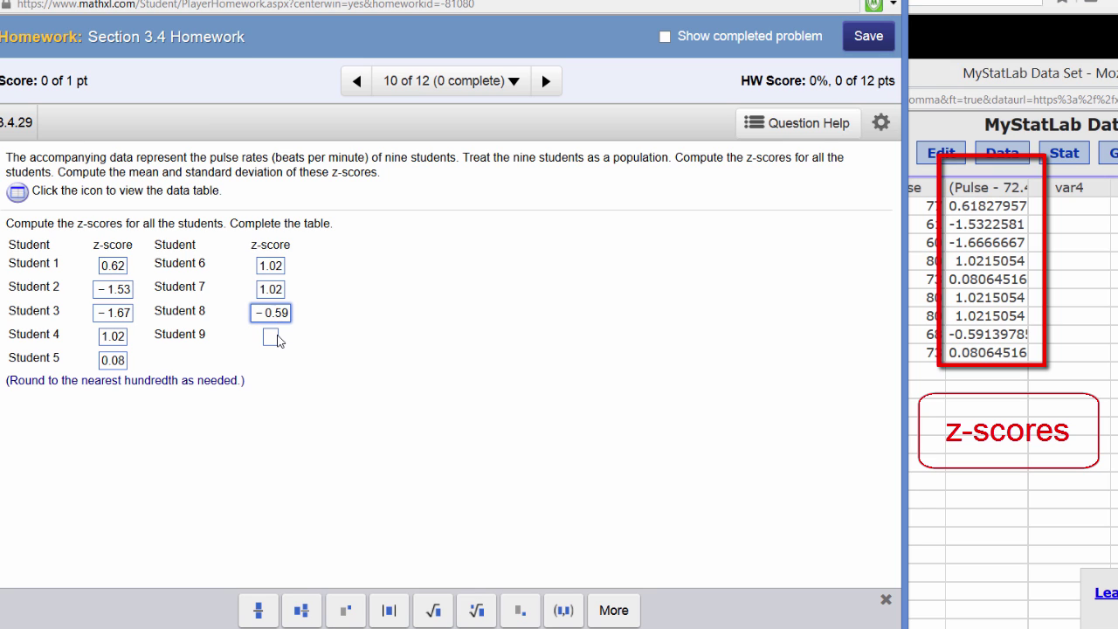
click(271, 338)
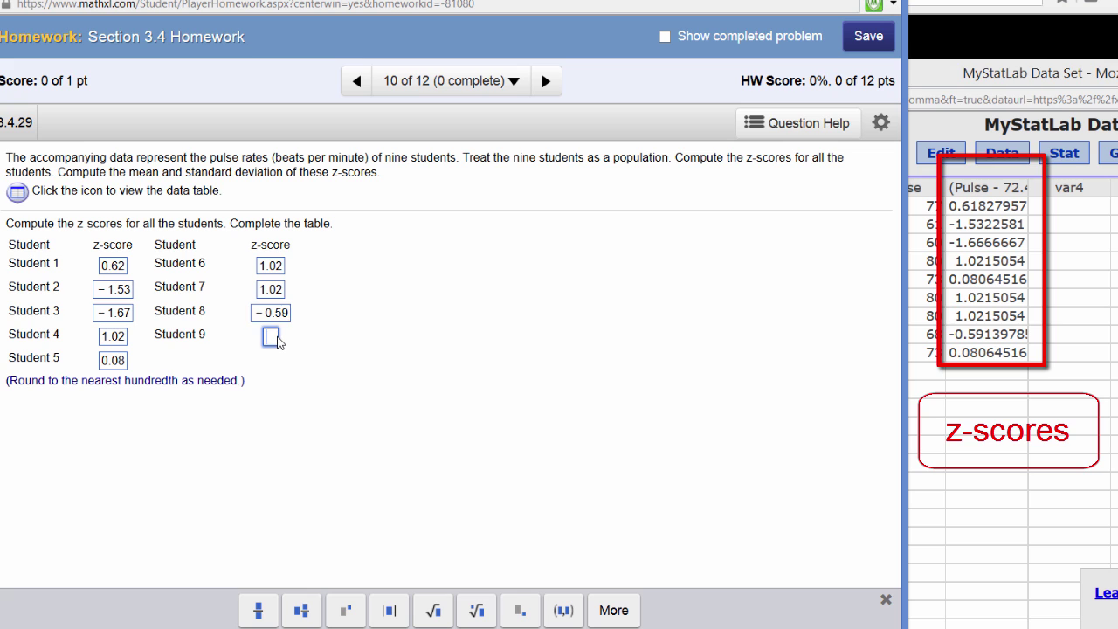
click(270, 337)
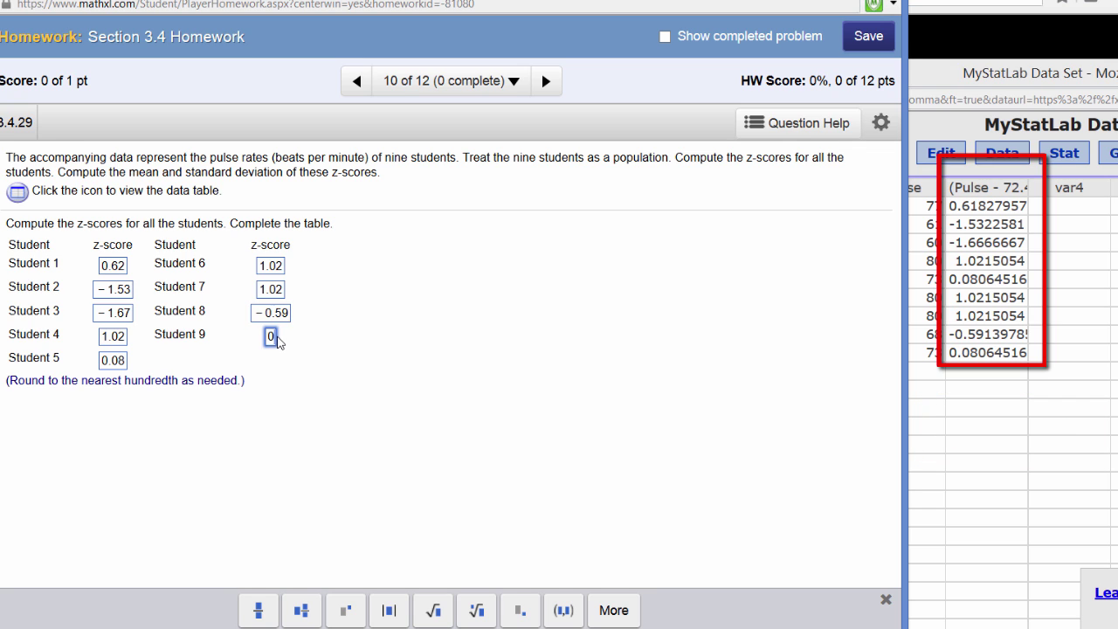
text(0.08)
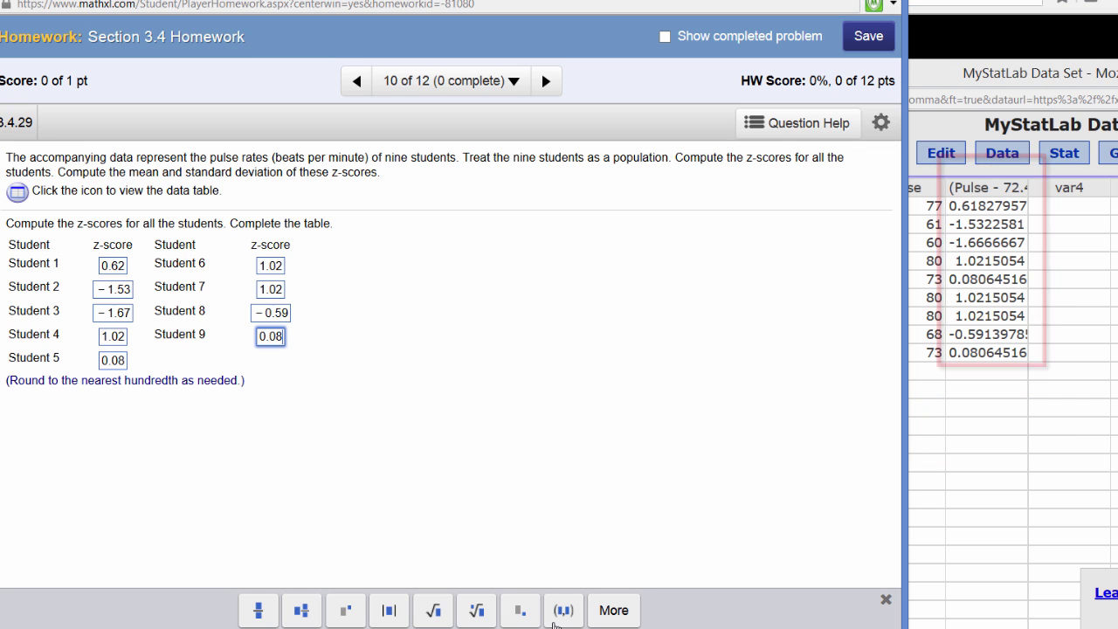
Check the nine z-scores and dismiss the Fantastic! message.
click(443, 351)
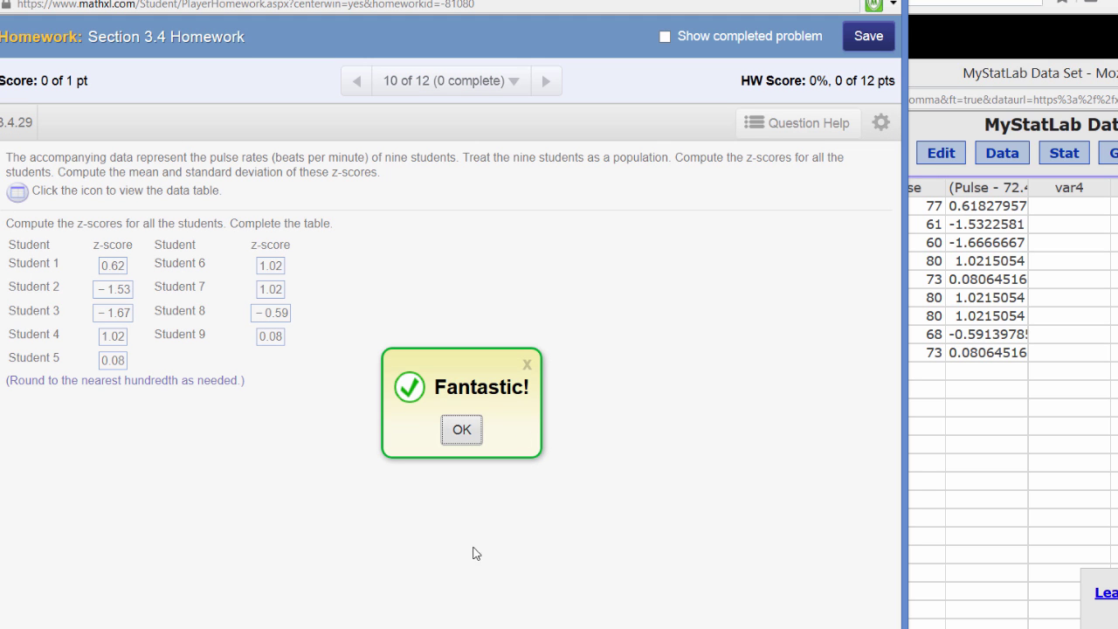
click(461, 432)
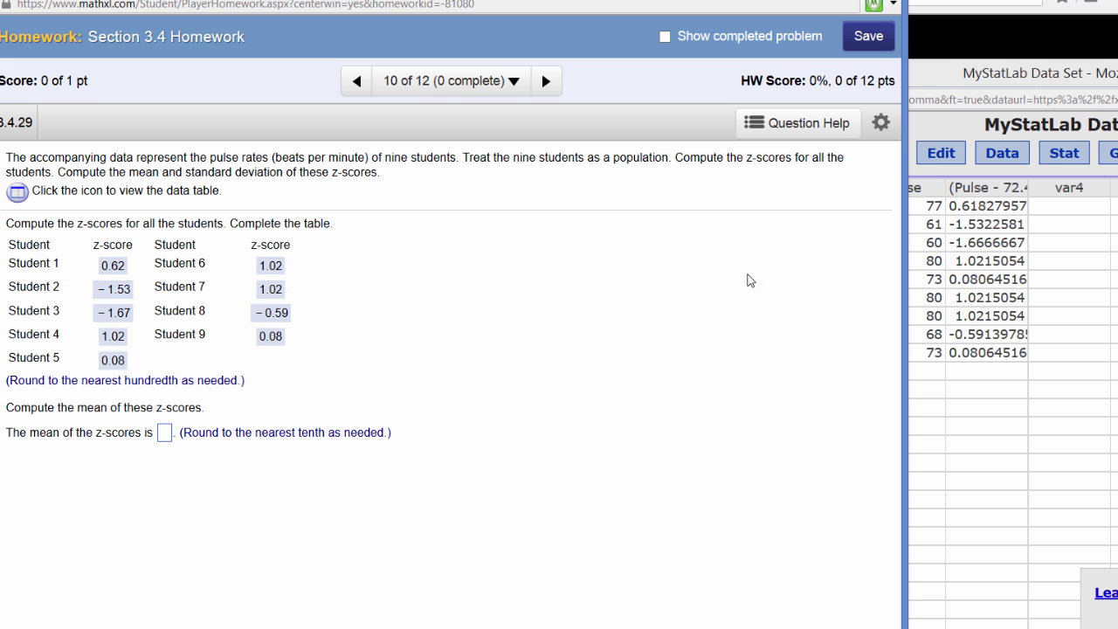
Compute Mean and Unadj. std. dev. of the z-score column: 0.0059737157 and 1.00004.
click(1074, 81)
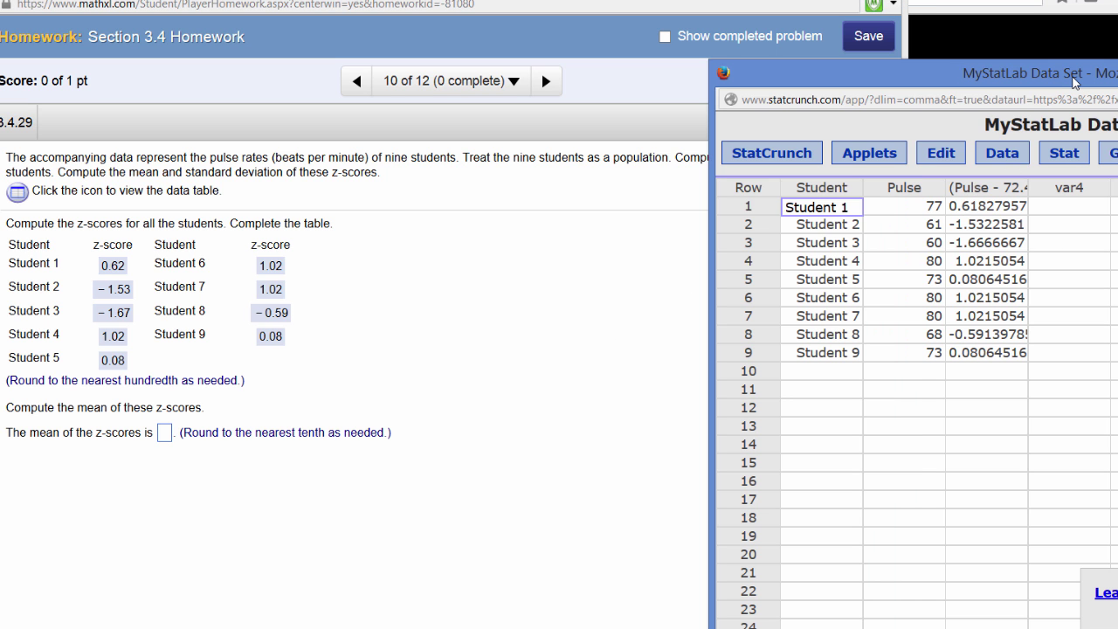
drag(1044, 82, 725, 44)
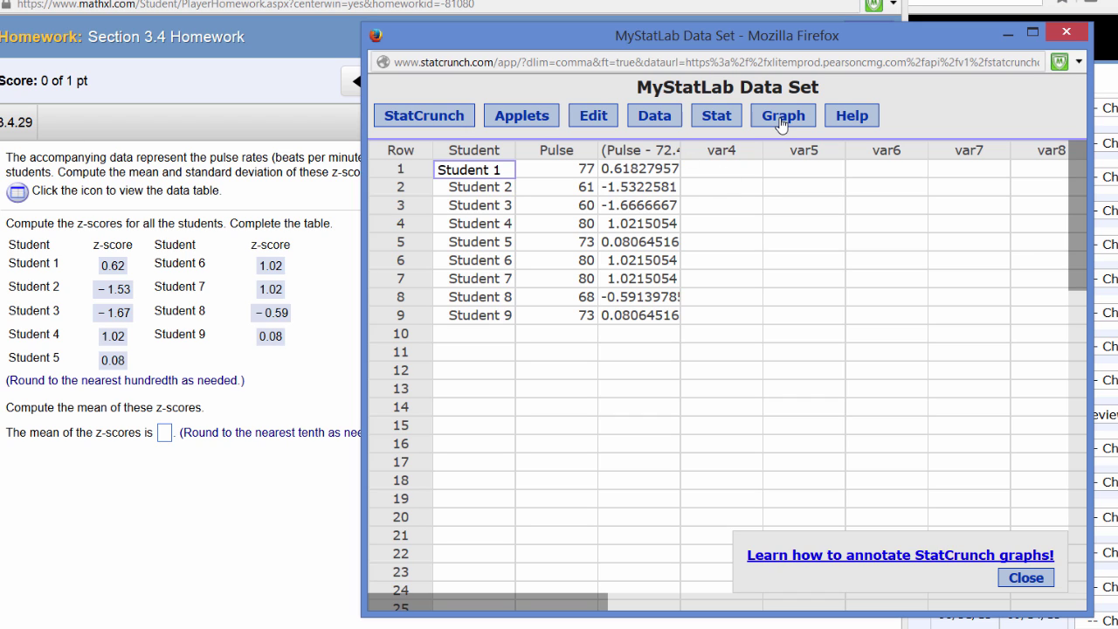
click(716, 120)
mouse_move(730, 160)
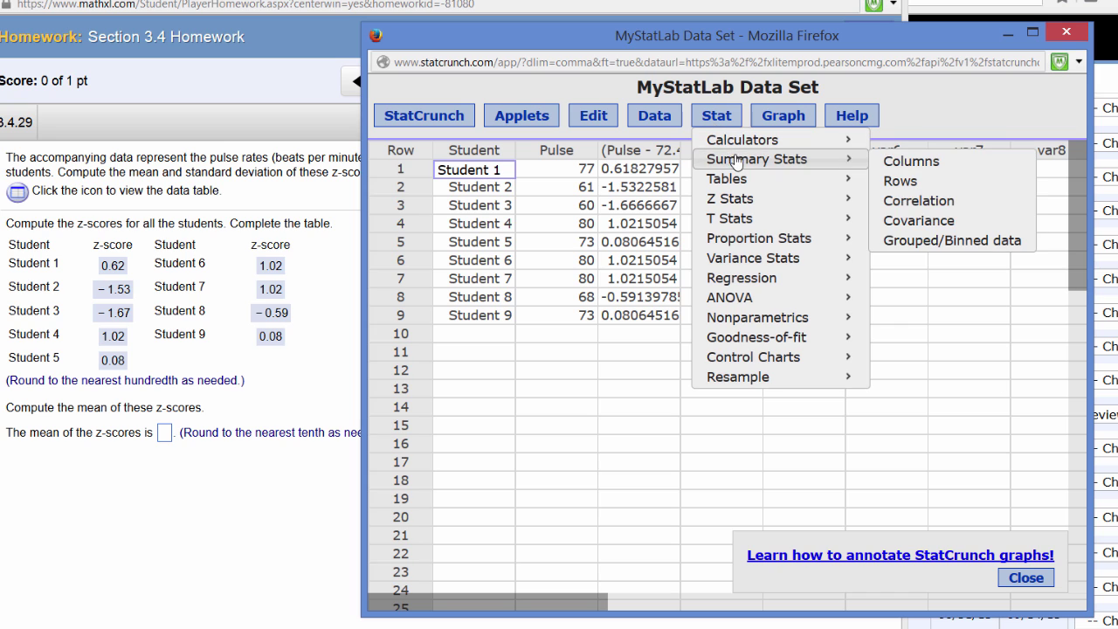
click(897, 164)
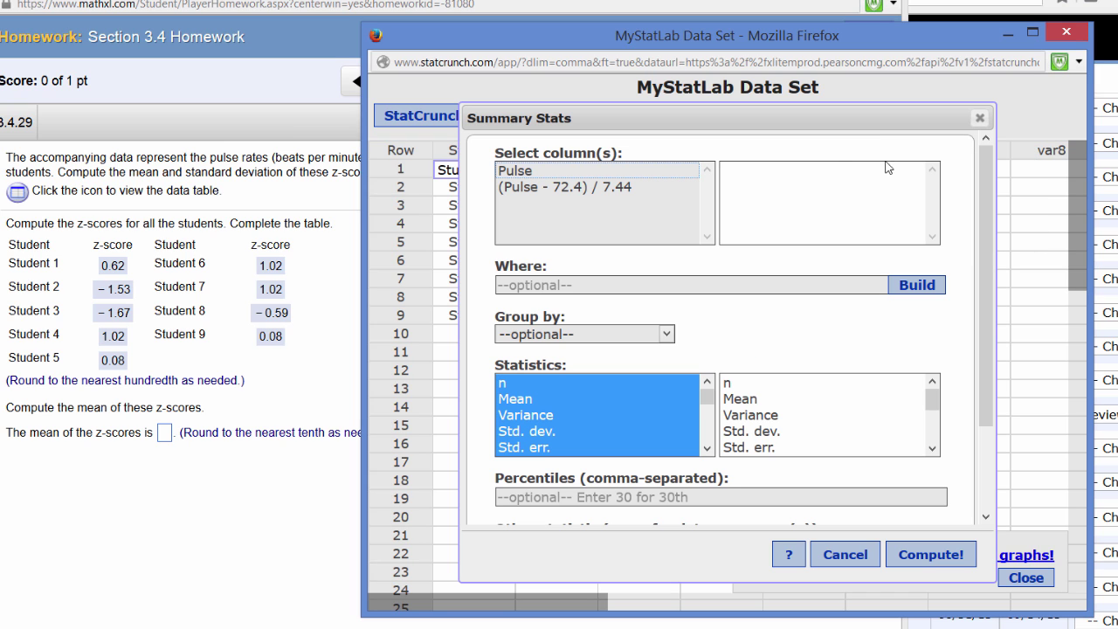
click(577, 187)
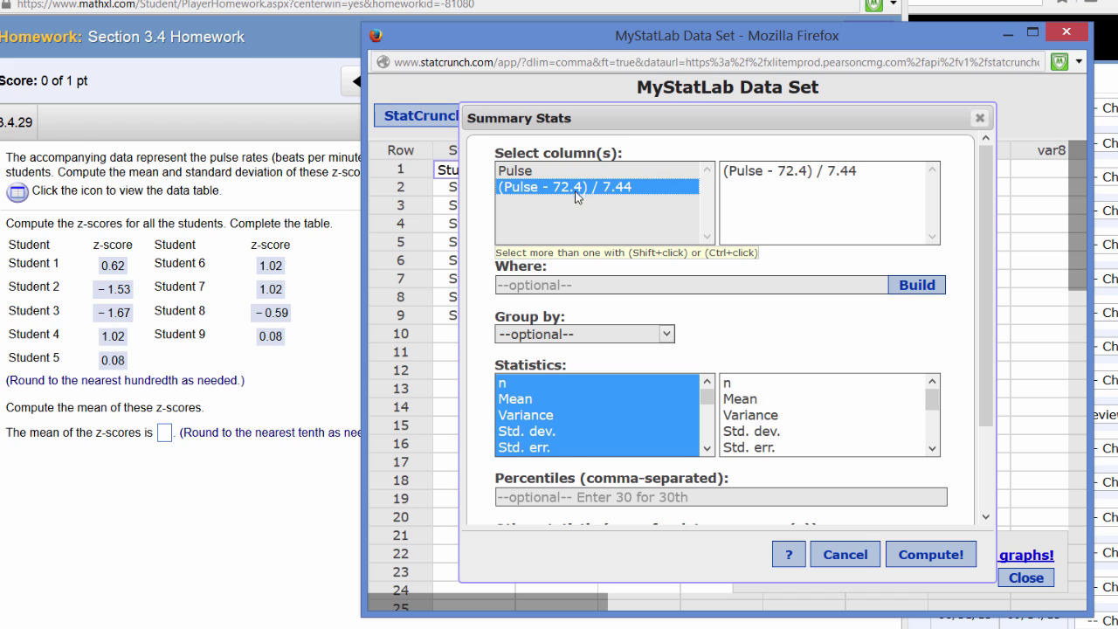
click(527, 402)
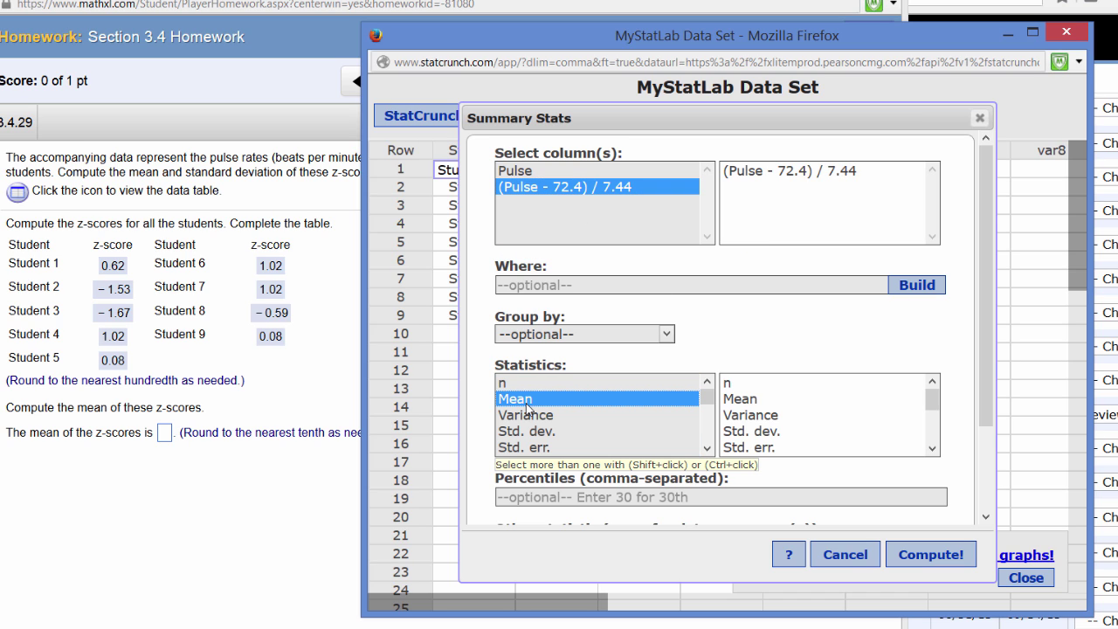
click(710, 437)
scroll(710, 441, down, 3)
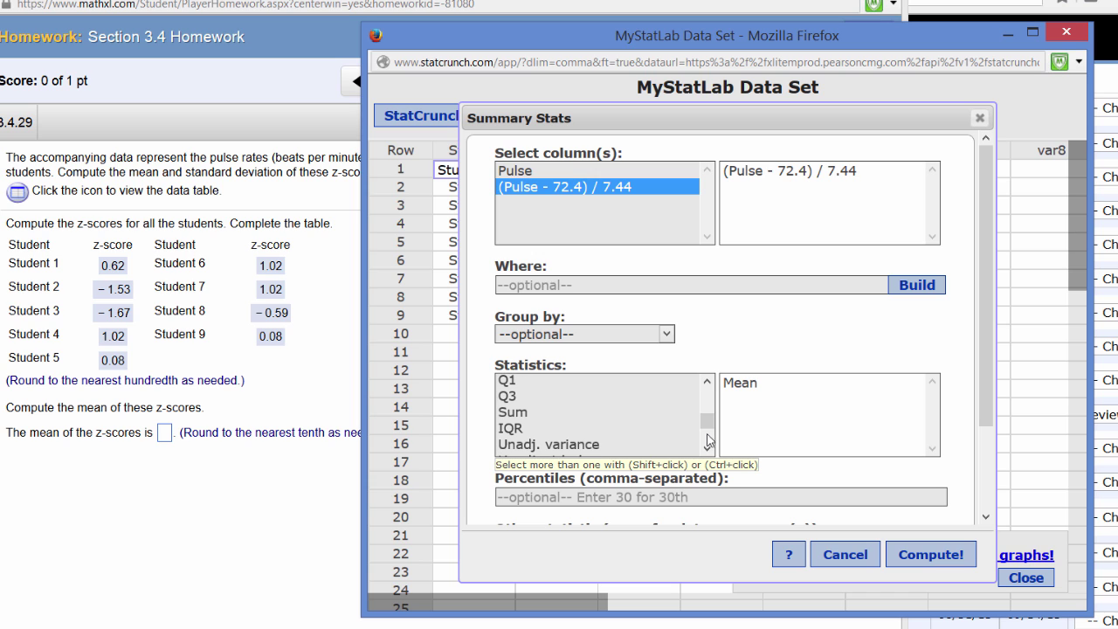
scroll(709, 448, down, 3)
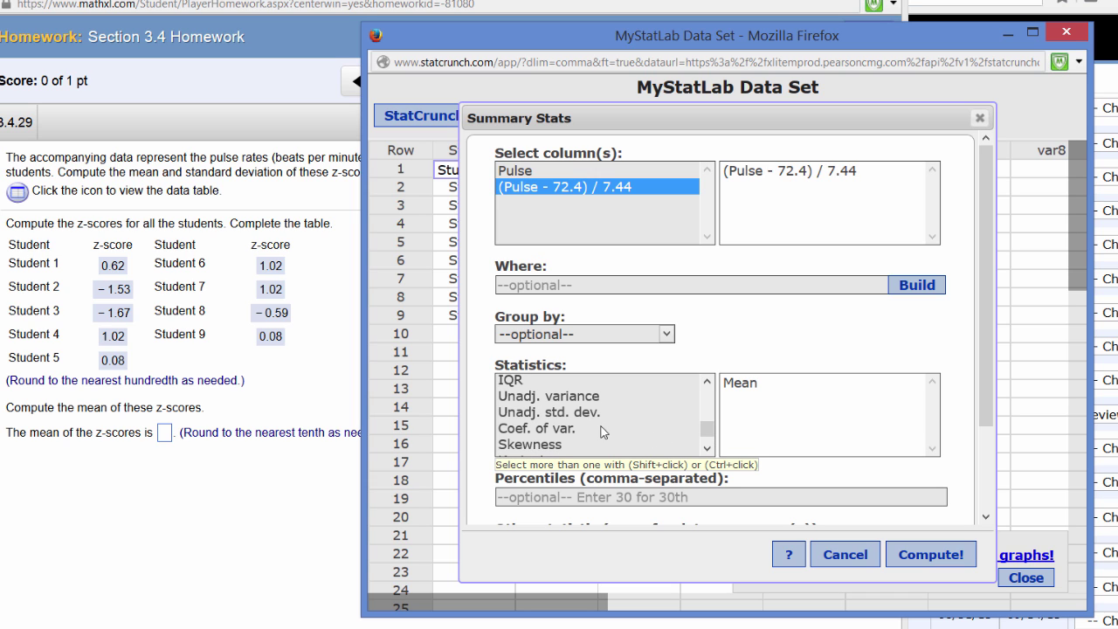
ctrl+click(590, 415)
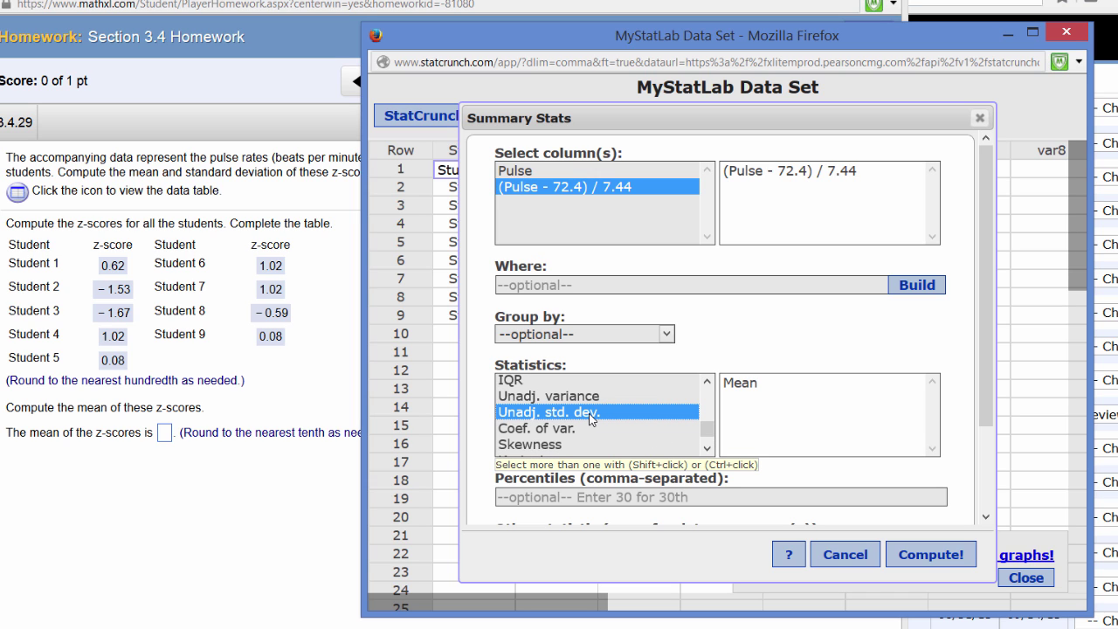
click(931, 555)
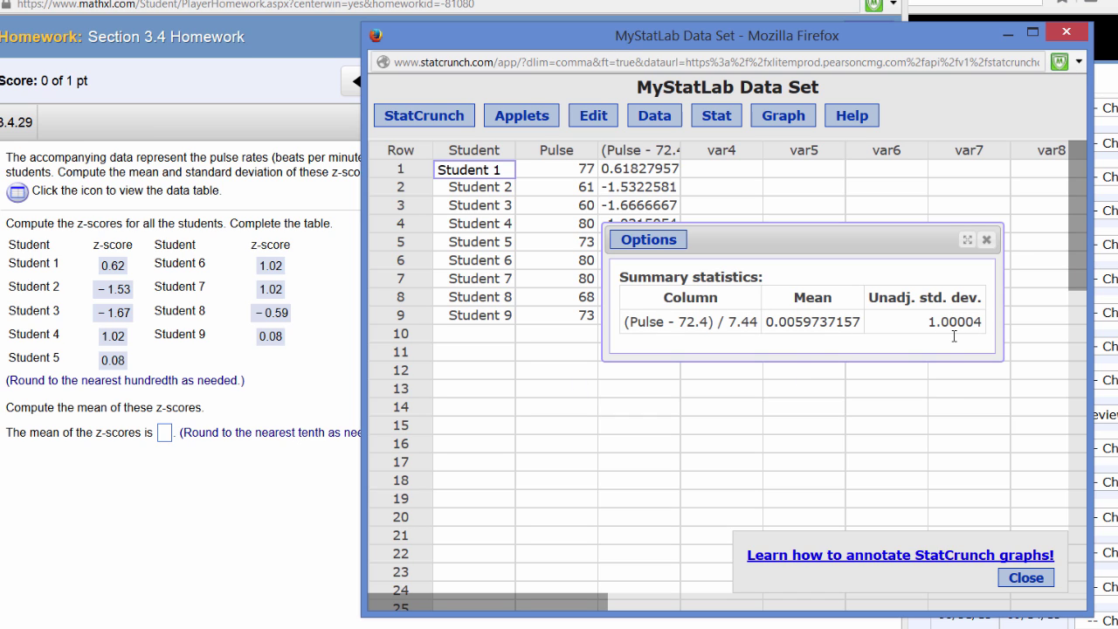
Answer 0.0 for the mean of the z-scores and check it.
click(262, 542)
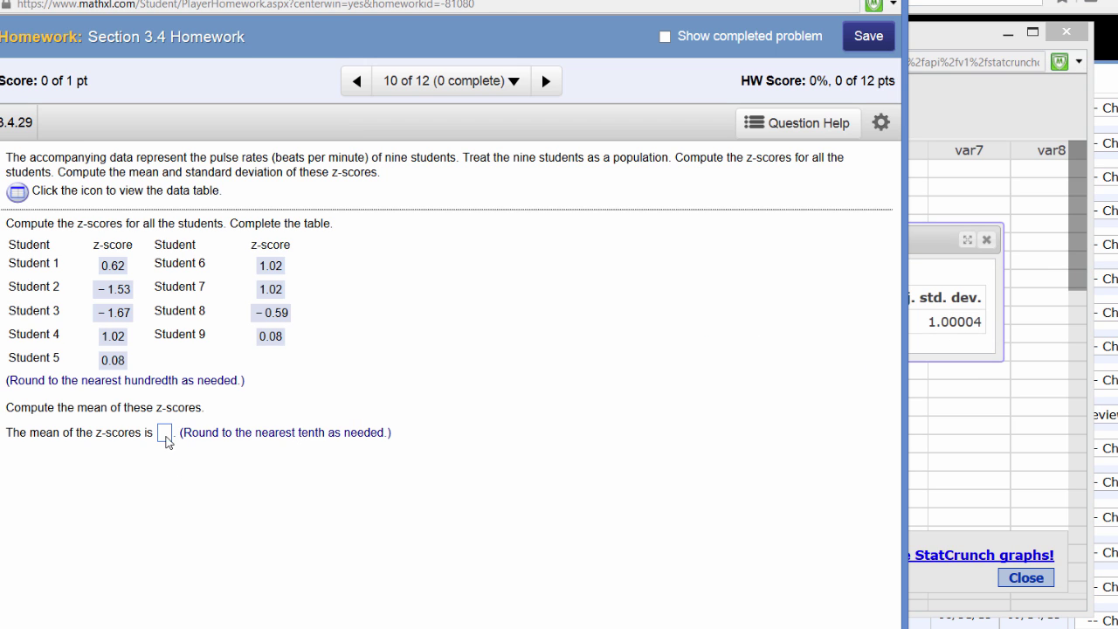
click(165, 435)
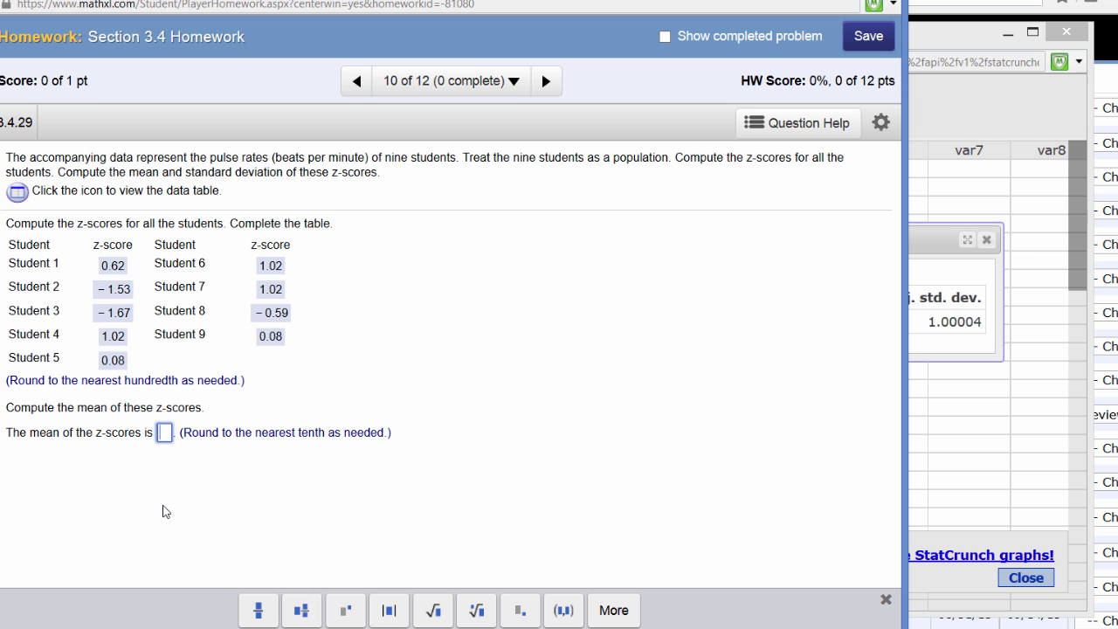
text(0.0)
click(224, 522)
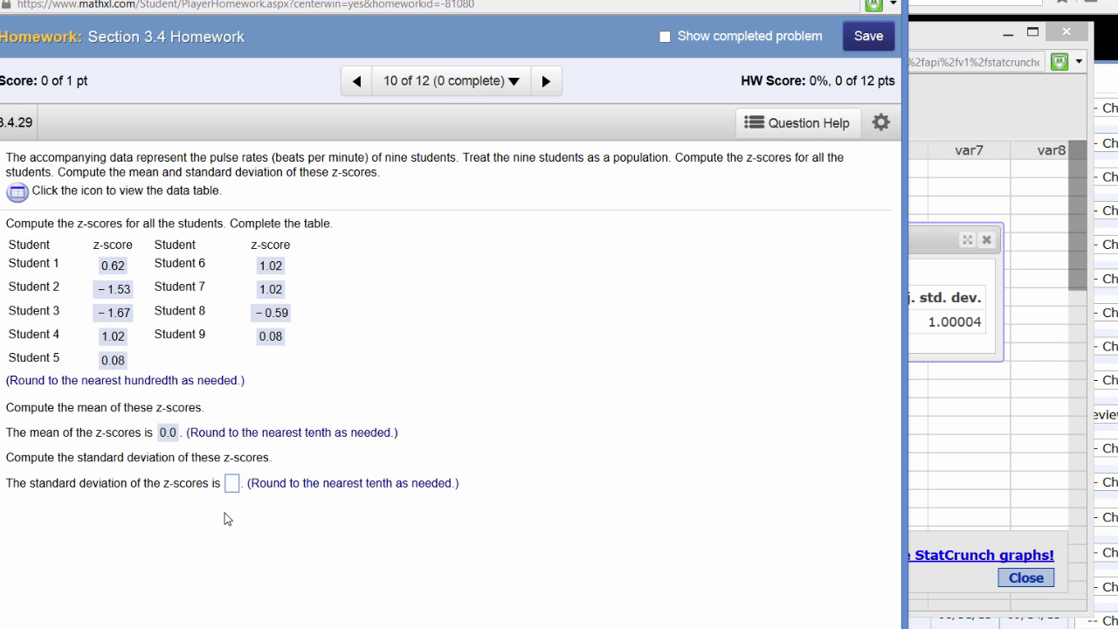
Answer 1.0 for the z-scores' standard deviation and submit it.
click(232, 484)
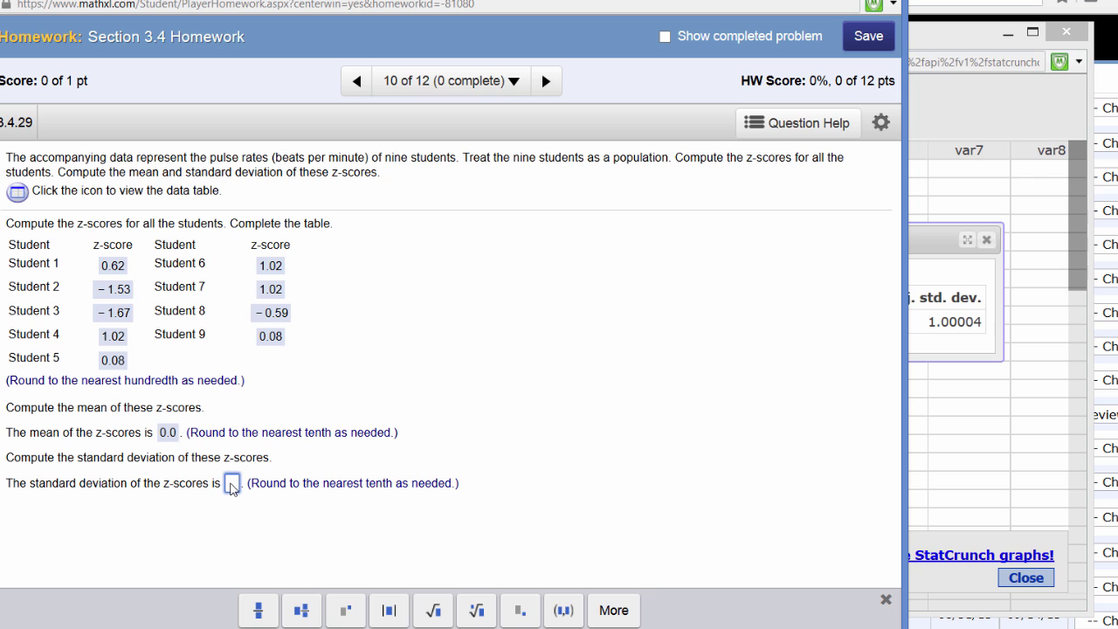
text(1.0)
key(Return)
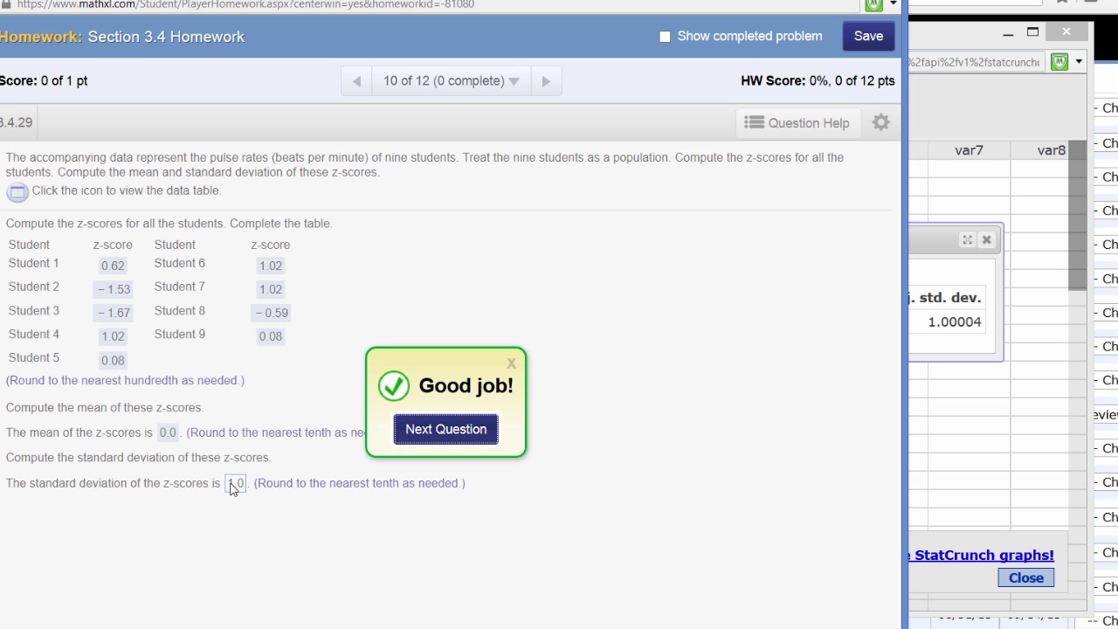